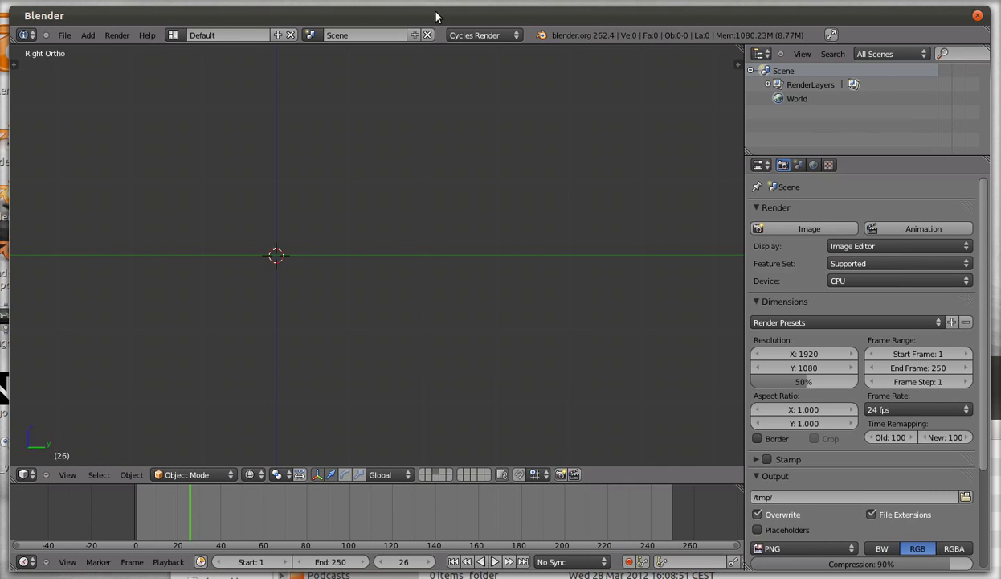
Step: Add a UV sphere at the scene centre and show its creation settings
{"action": "key", "text": "shift+a"}
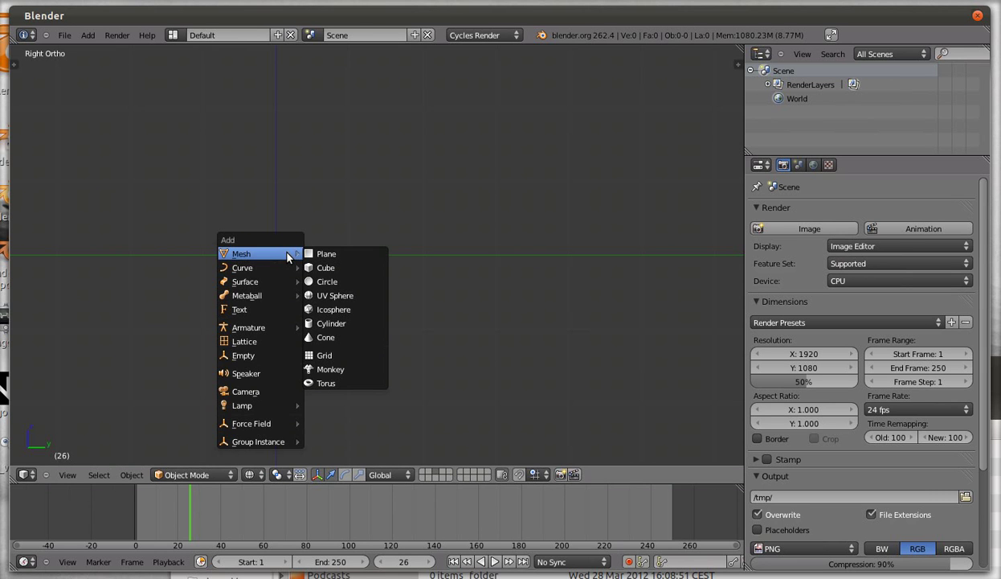
{"action": "left_click", "coordinate": [341, 296]}
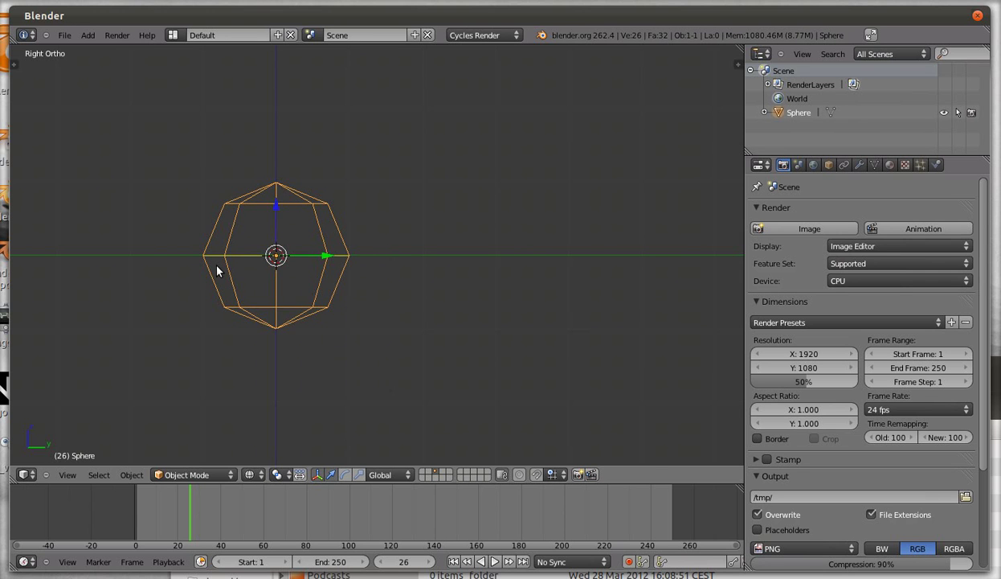
{"action": "key", "text": "n"}
{"action": "key", "text": "n"}
{"action": "key", "text": "t"}
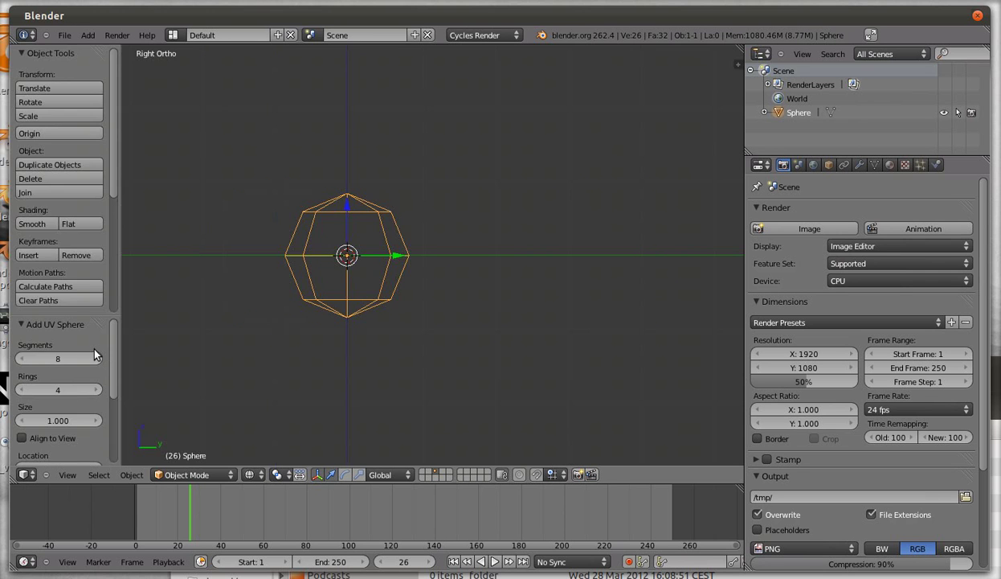
Step: Set the UV sphere to 32 segments and 16 rings
{"action": "left_click", "coordinate": [54, 360]}
{"action": "type", "text": "32"}
{"action": "key", "text": "Tab"}
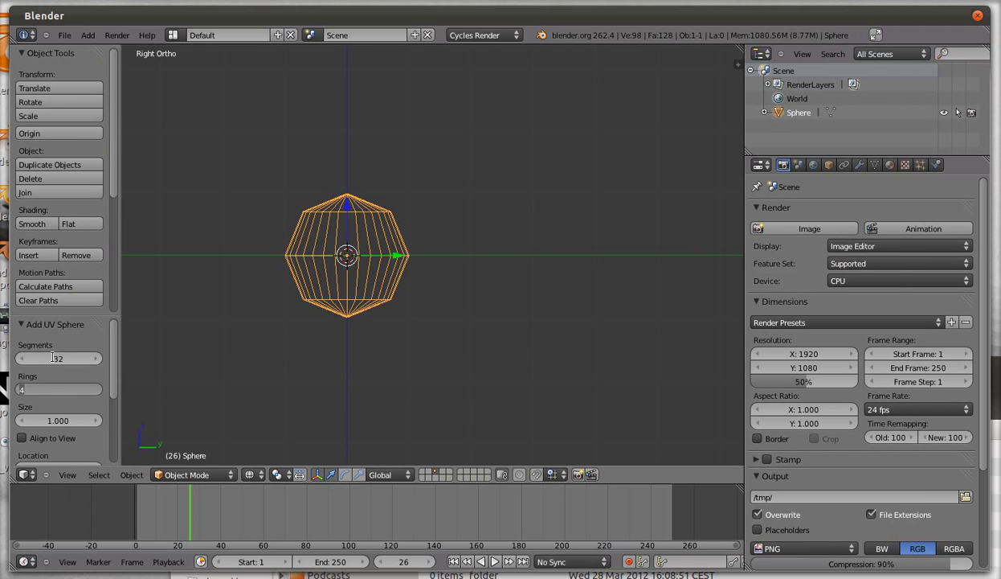
{"action": "type", "text": "8"}
{"action": "key", "text": "Return"}
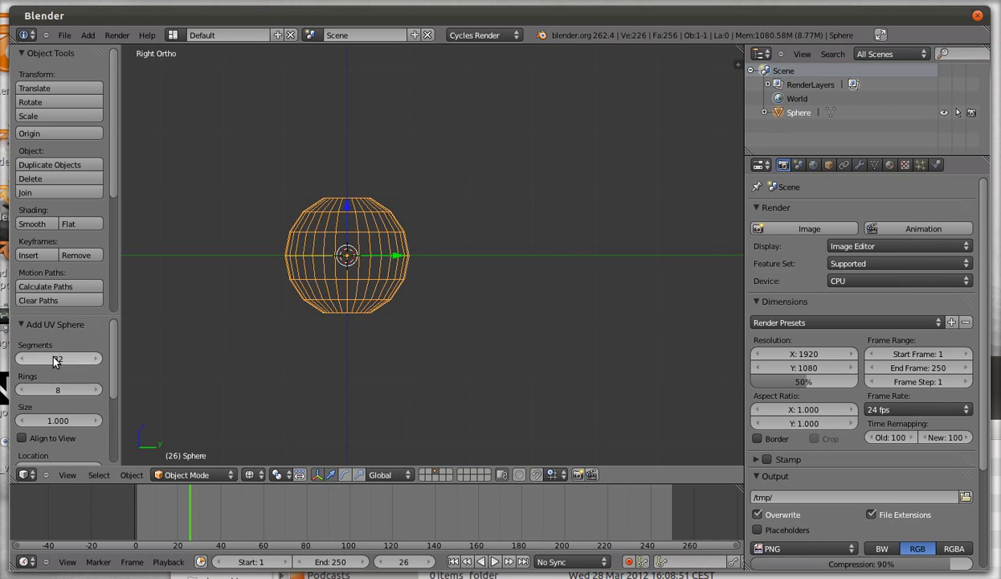
{"action": "left_click", "coordinate": [55, 389]}
{"action": "type", "text": "16"}
{"action": "key", "text": "Return"}
{"action": "key", "text": "shift+a"}
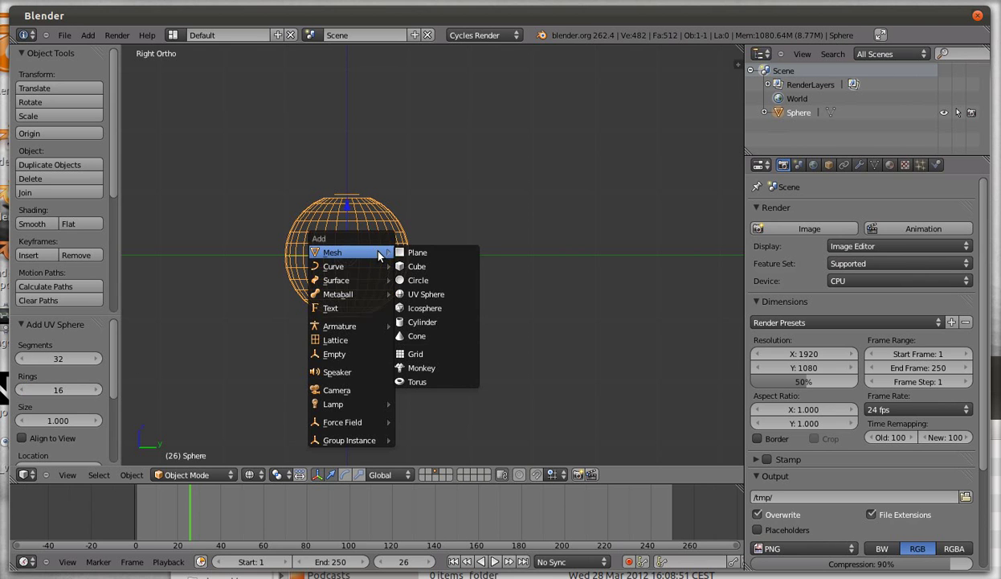
Step: Add a second UV sphere at the centre with 8 segments and 4 rings
{"action": "left_click", "coordinate": [421, 293]}
{"action": "left_click", "coordinate": [77, 359]}
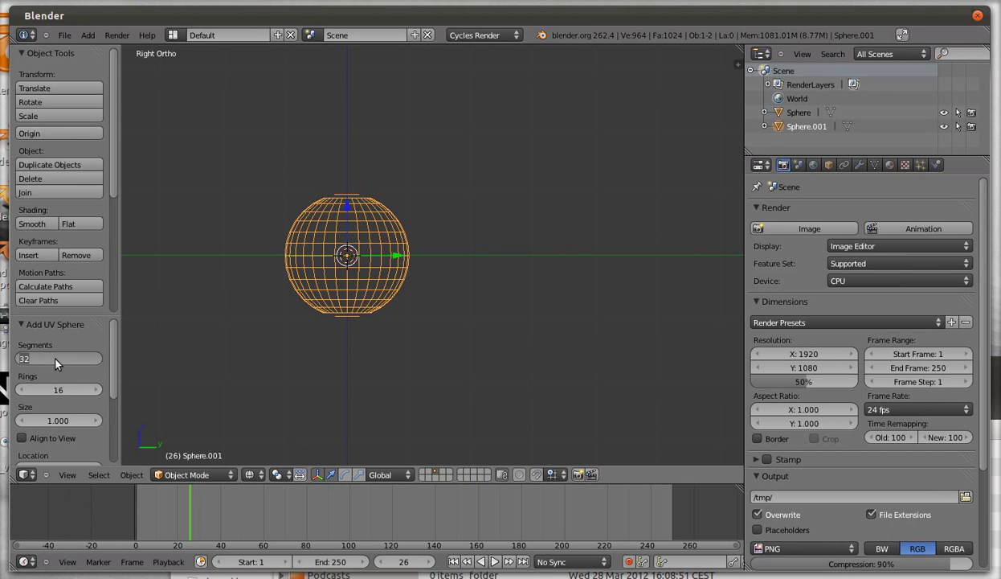
{"action": "type", "text": "8"}
{"action": "key", "text": "Tab"}
{"action": "type", "text": "4"}
{"action": "key", "text": "Return"}
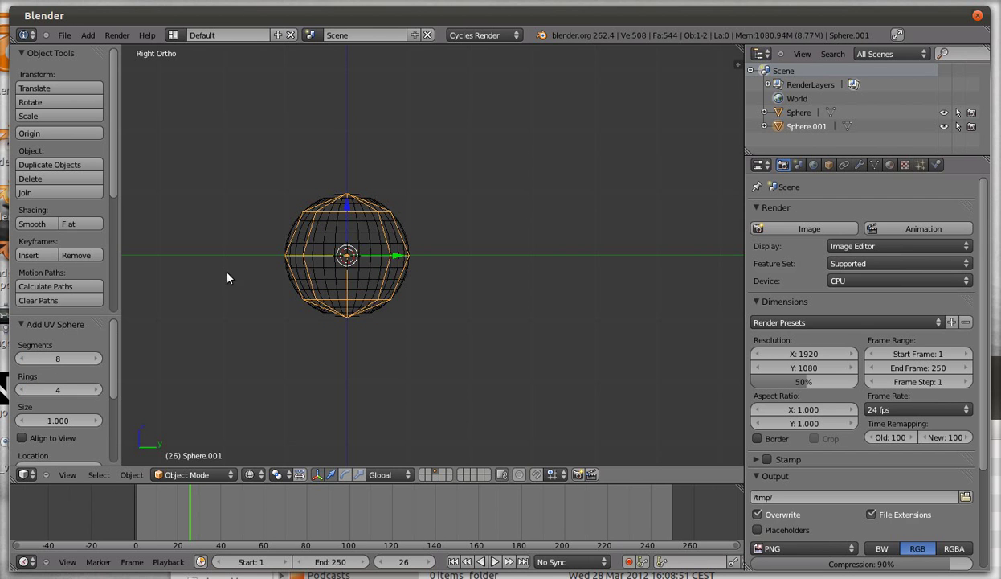
{"action": "key", "text": "shift+a"}
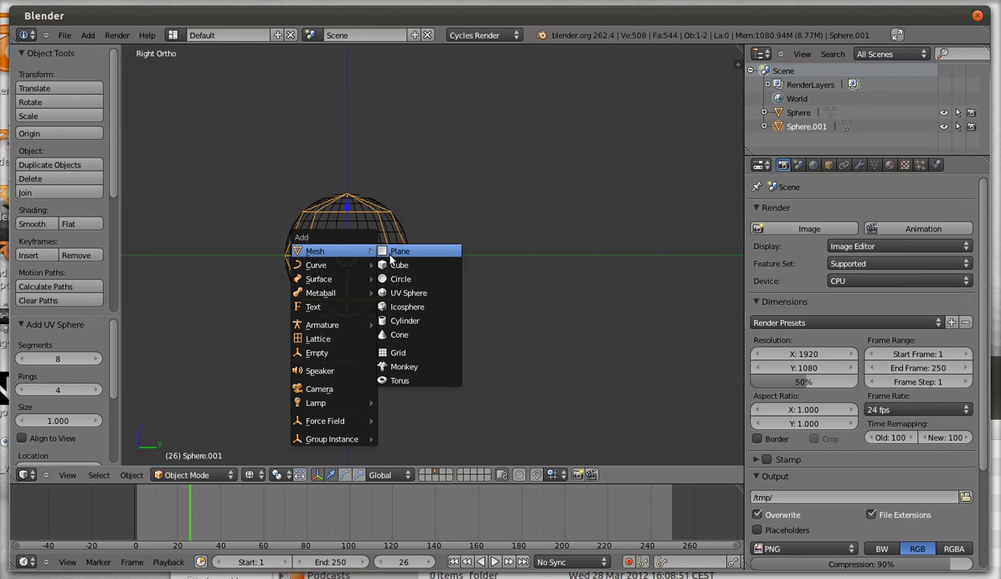
Step: Add an icosphere with 3 subdivisions and move it 3 units along Y
{"action": "left_click", "coordinate": [406, 305]}
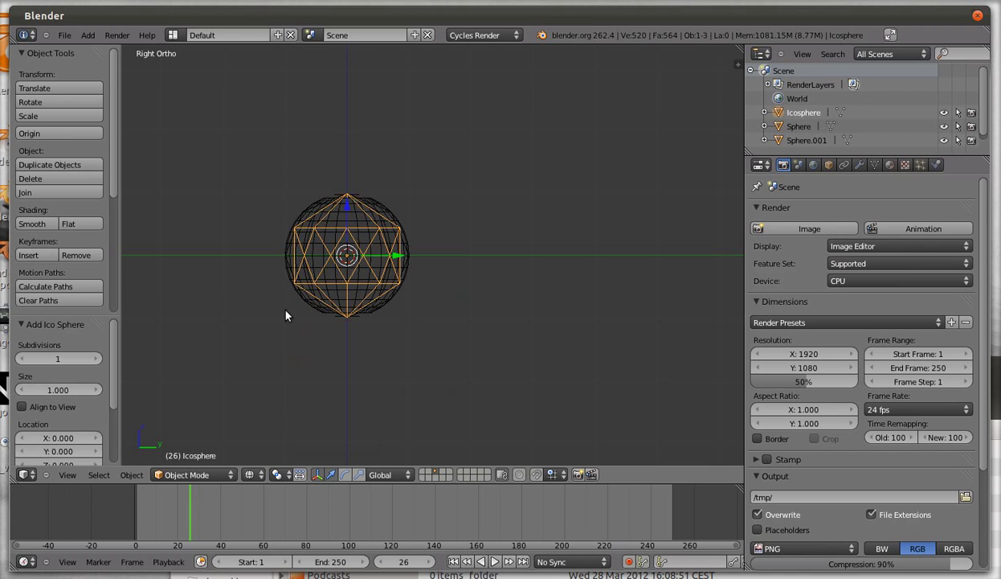
{"action": "left_click", "coordinate": [94, 359]}
{"action": "left_click", "coordinate": [93, 360]}
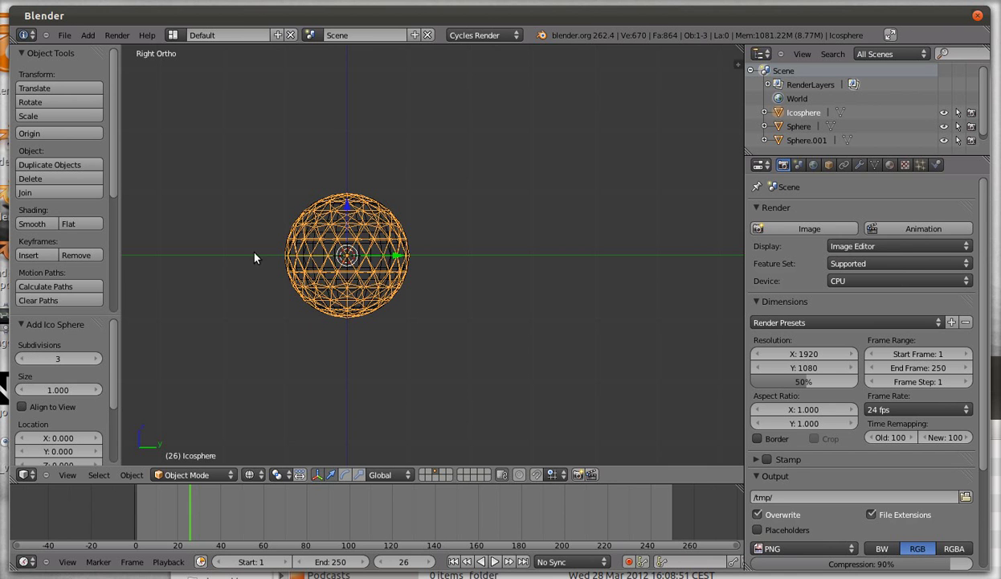
{"action": "key", "text": "g"}
{"action": "key", "text": "y"}
{"action": "key", "text": "3"}
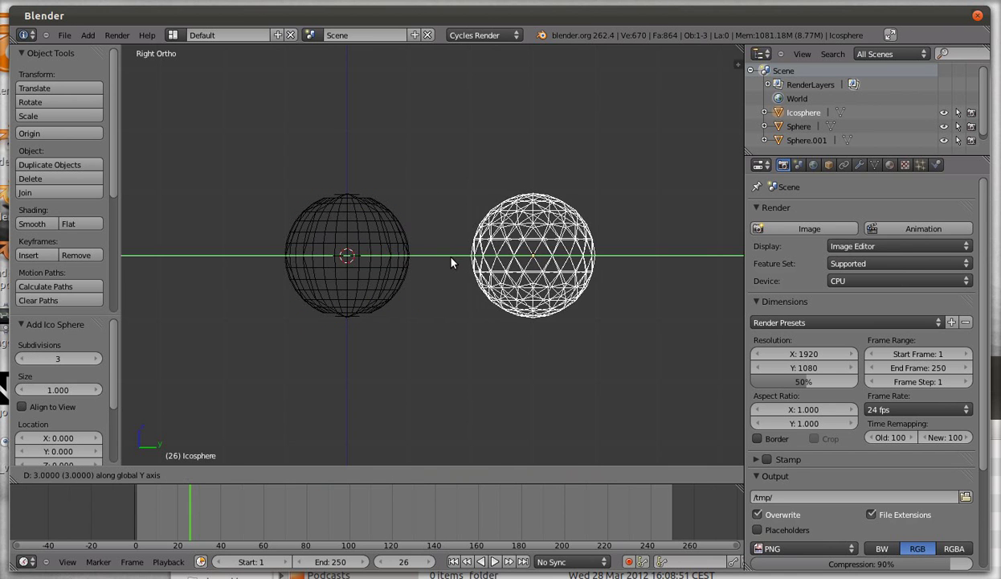
{"action": "key", "text": "Return"}
Step: Add a stray extra UV sphere and delete it
{"action": "key", "text": "shift+a"}
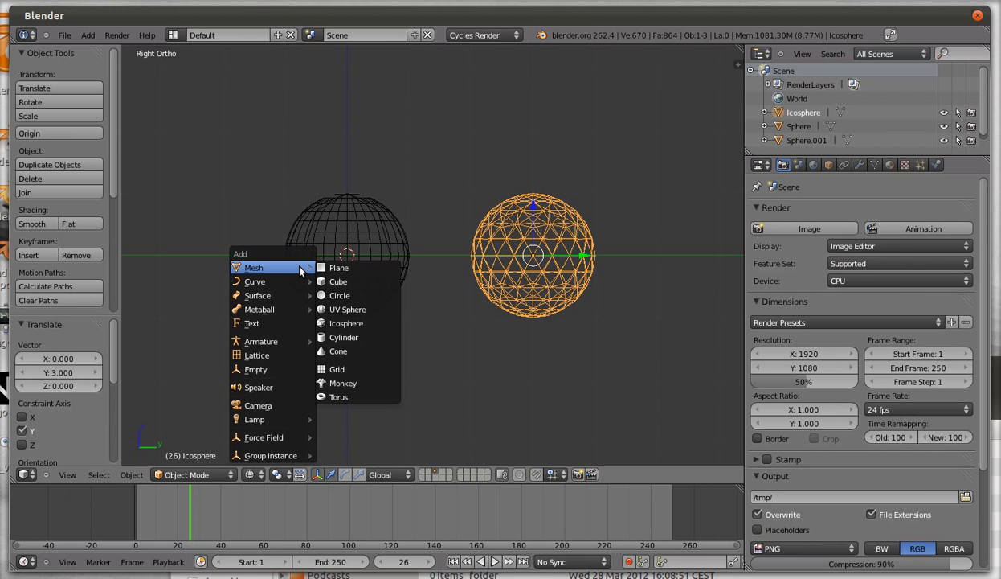
{"action": "left_click", "coordinate": [347, 309]}
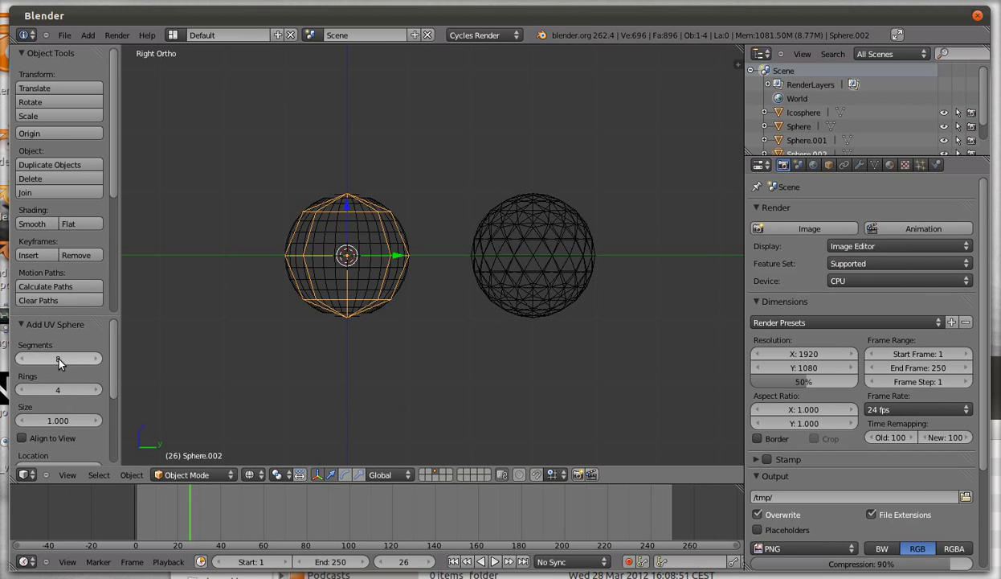
{"action": "key", "text": "x"}
{"action": "left_click", "coordinate": [351, 287]}
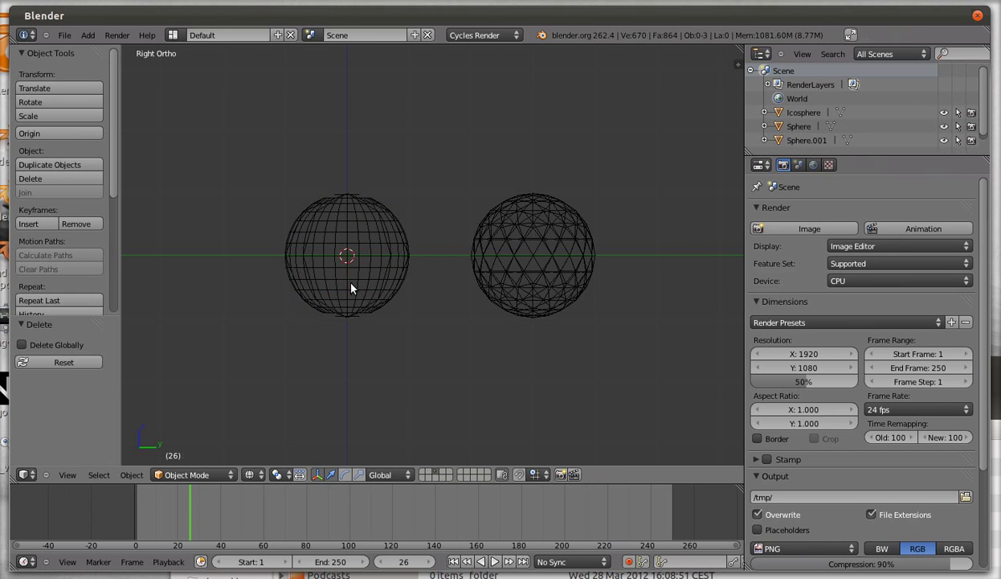
Step: Add a second icosphere with 1 subdivision and move it 3 units along Y
{"action": "key", "text": "shift+a"}
{"action": "left_click", "coordinate": [390, 340]}
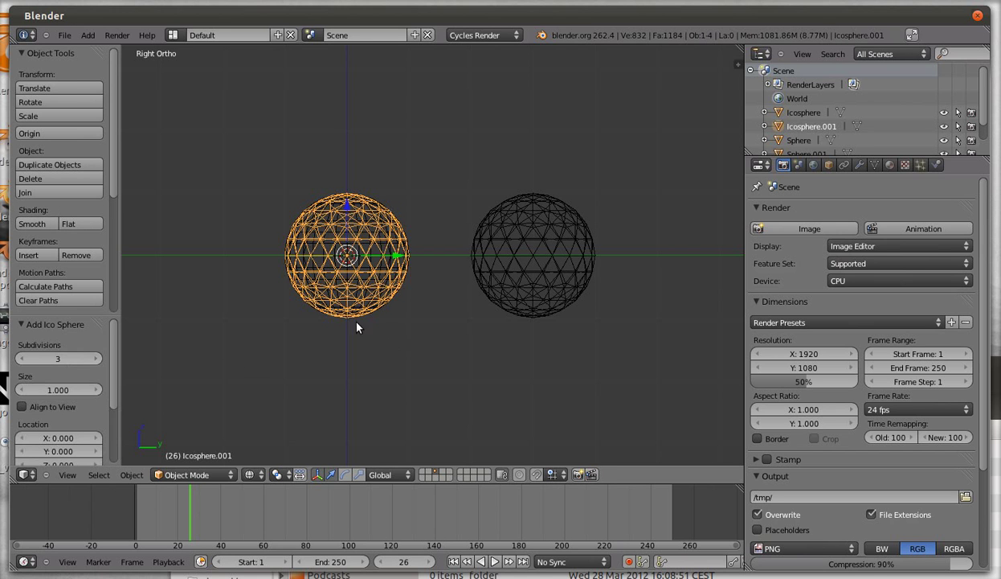
{"action": "left_click", "coordinate": [24, 359]}
{"action": "left_click", "coordinate": [23, 359]}
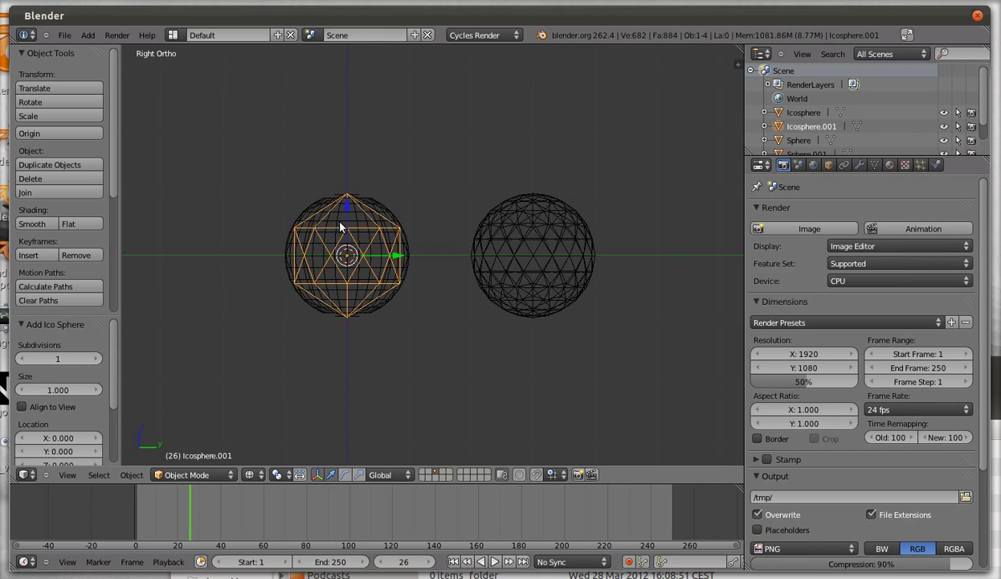
{"action": "key", "text": "g"}
{"action": "key", "text": "y"}
{"action": "key", "text": "3"}
{"action": "key", "text": "Return"}
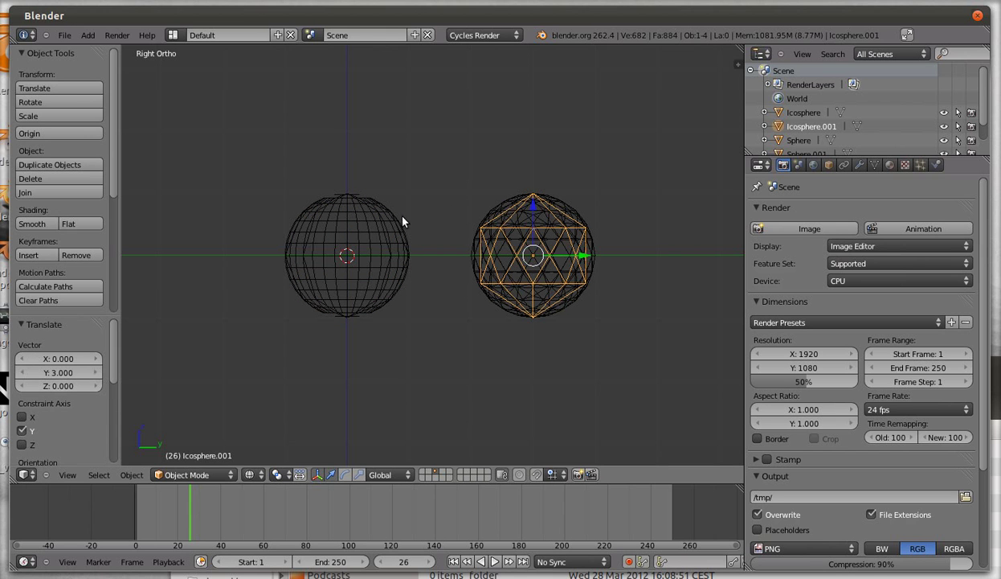
{"action": "scroll", "coordinate": [796, 120], "scroll_direction": "down", "scroll_amount": 1}
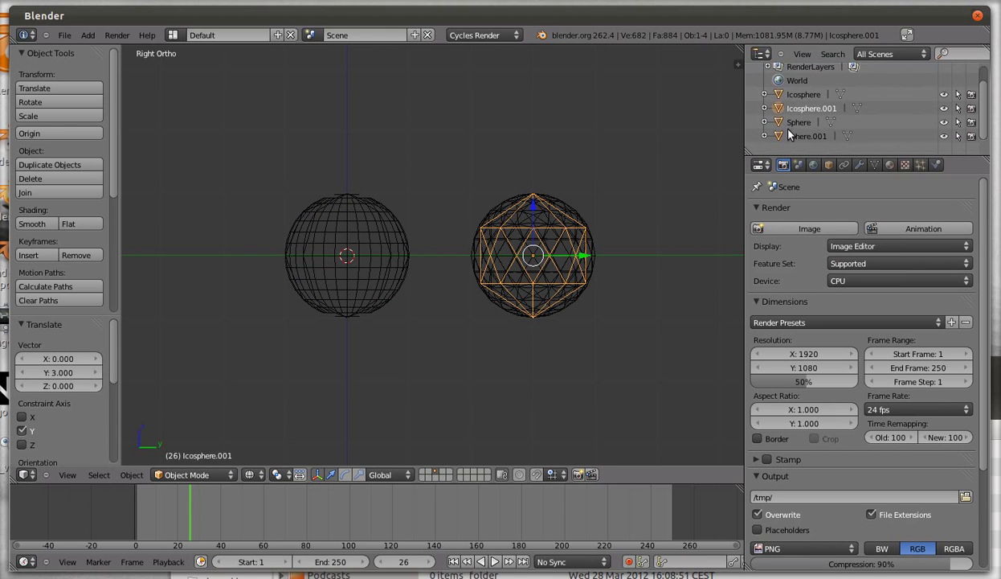
Step: Put the dense UV sphere into a new group named sphere_hi
{"action": "right_click", "coordinate": [370, 242]}
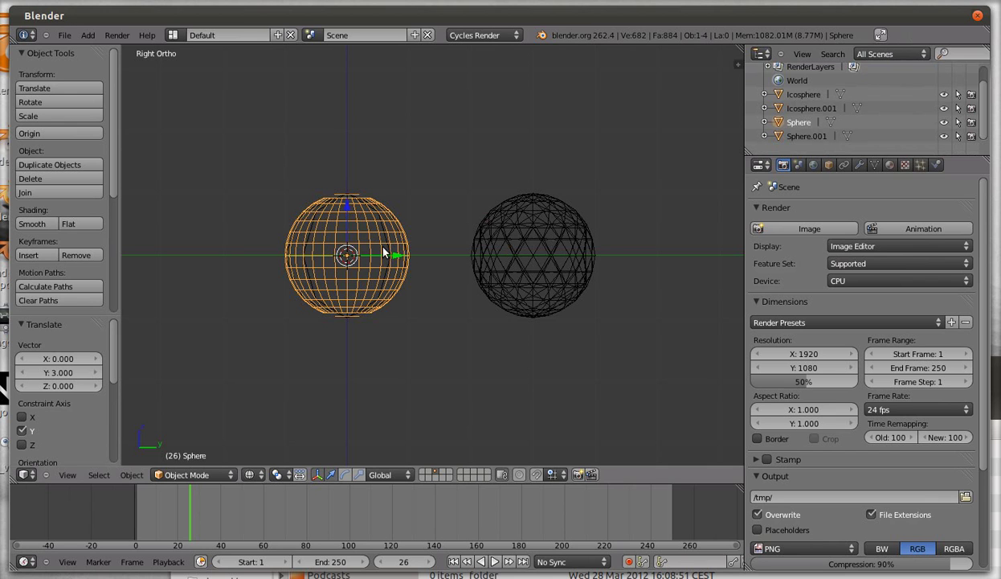
{"action": "left_click", "coordinate": [829, 165]}
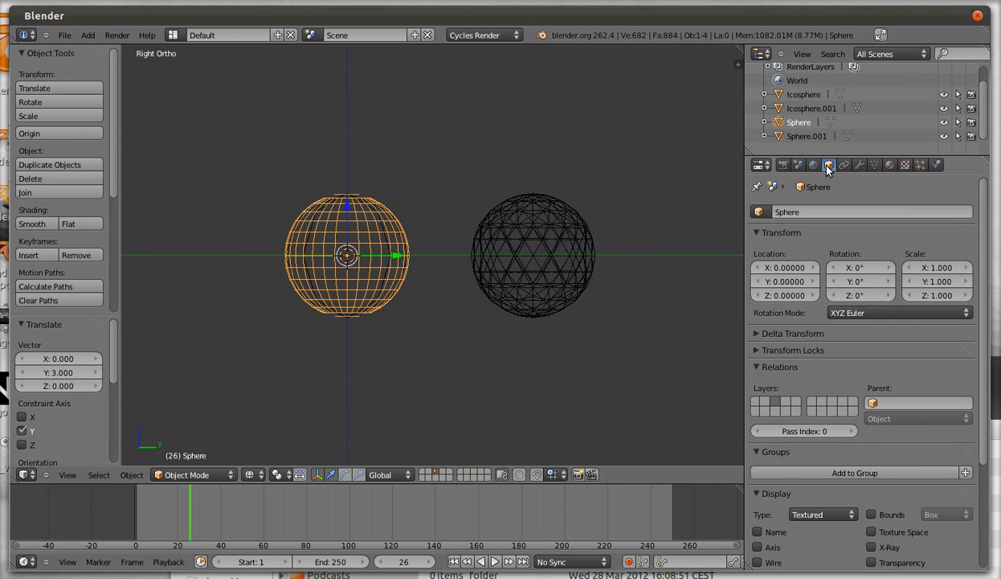
{"action": "left_click", "coordinate": [965, 473]}
{"action": "left_click", "coordinate": [833, 496]}
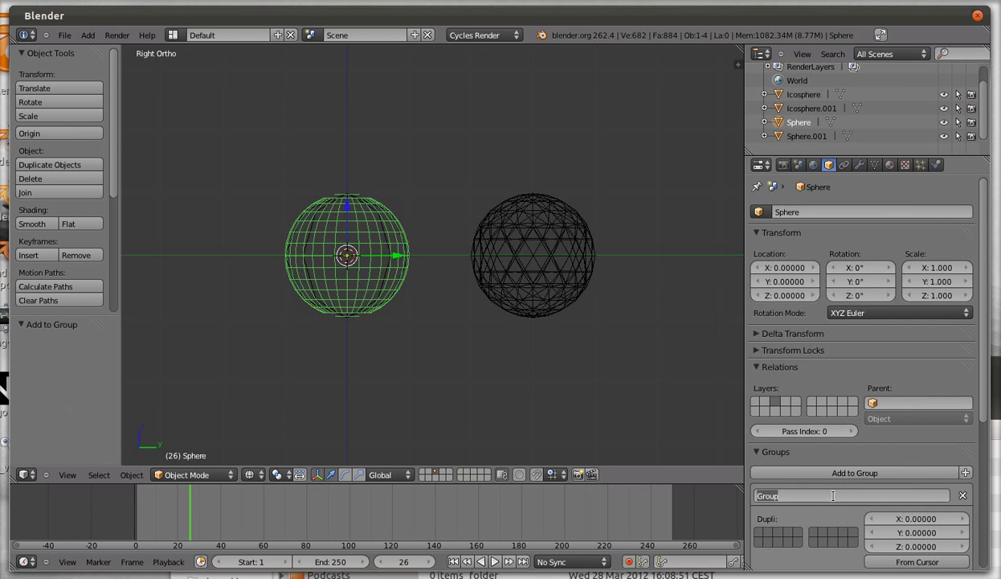
{"action": "type", "text": "sphere"}
{"action": "key", "text": "Return"}
Step: Put the low-poly Sphere.001 into a new group named sphere_lo
{"action": "right_click", "coordinate": [373, 229]}
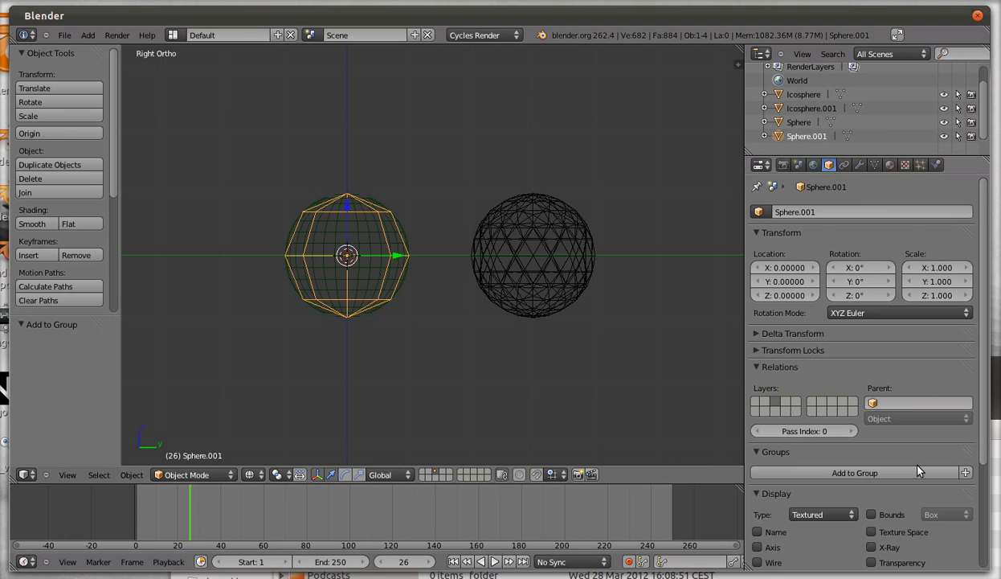
{"action": "left_click", "coordinate": [967, 473]}
{"action": "double_click", "coordinate": [790, 496]}
{"action": "type", "text": "sphere_lo"}
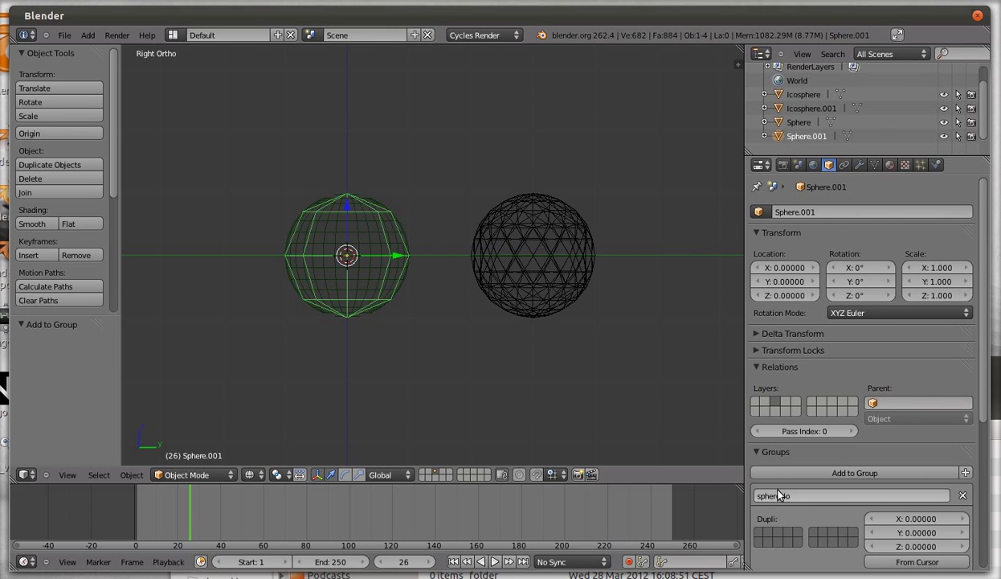
Step: Put the dense icosphere into a new group named ico_hi
{"action": "right_click", "coordinate": [554, 255]}
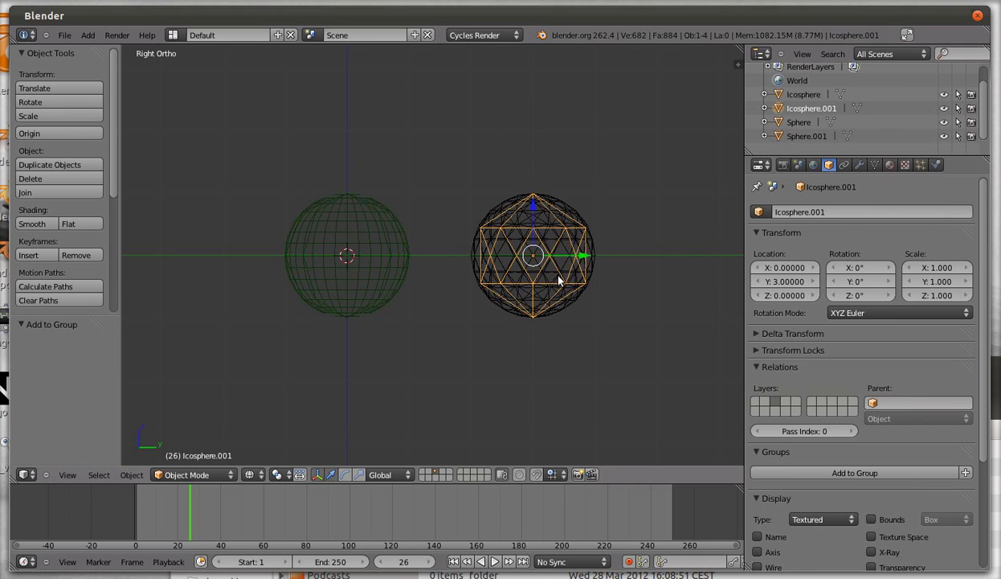
{"action": "left_click", "coordinate": [966, 473]}
{"action": "double_click", "coordinate": [826, 494]}
{"action": "type", "text": "ico_hi"}
{"action": "key", "text": "Return"}
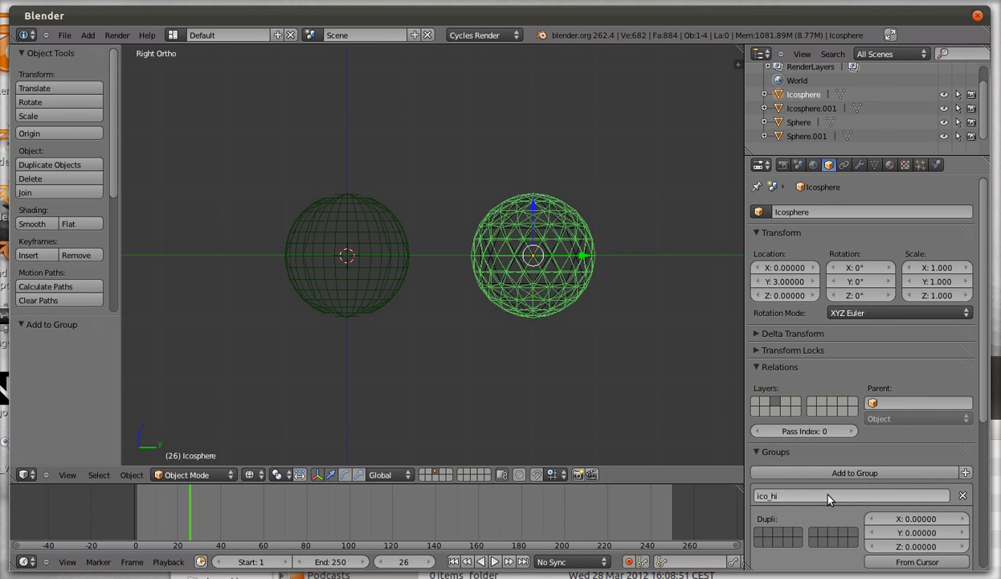
Step: Put the coarse Icosphere.001 into a new group named ico_lo
{"action": "right_click", "coordinate": [528, 259]}
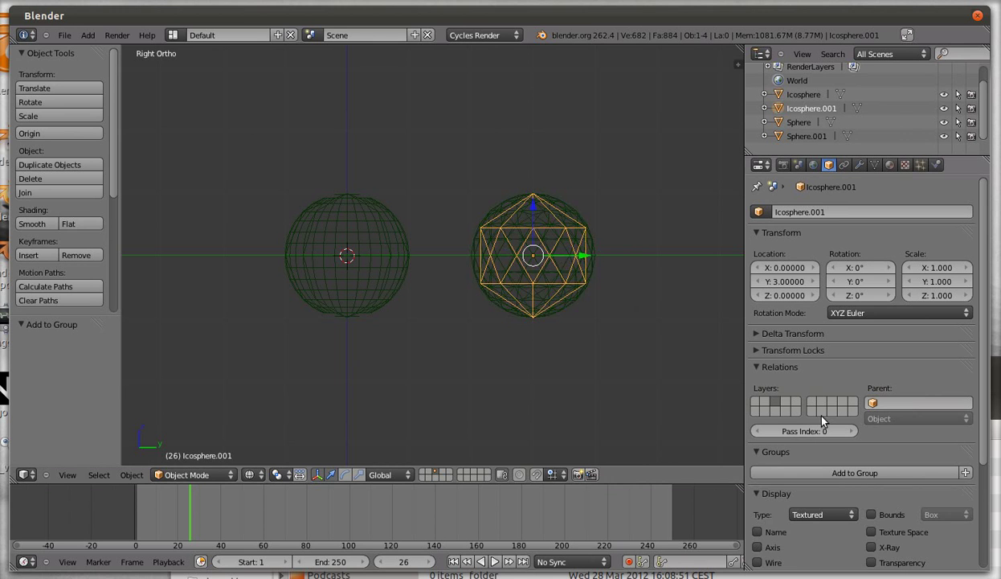
{"action": "left_click", "coordinate": [966, 473]}
{"action": "double_click", "coordinate": [814, 494]}
{"action": "type", "text": "ico_lo"}
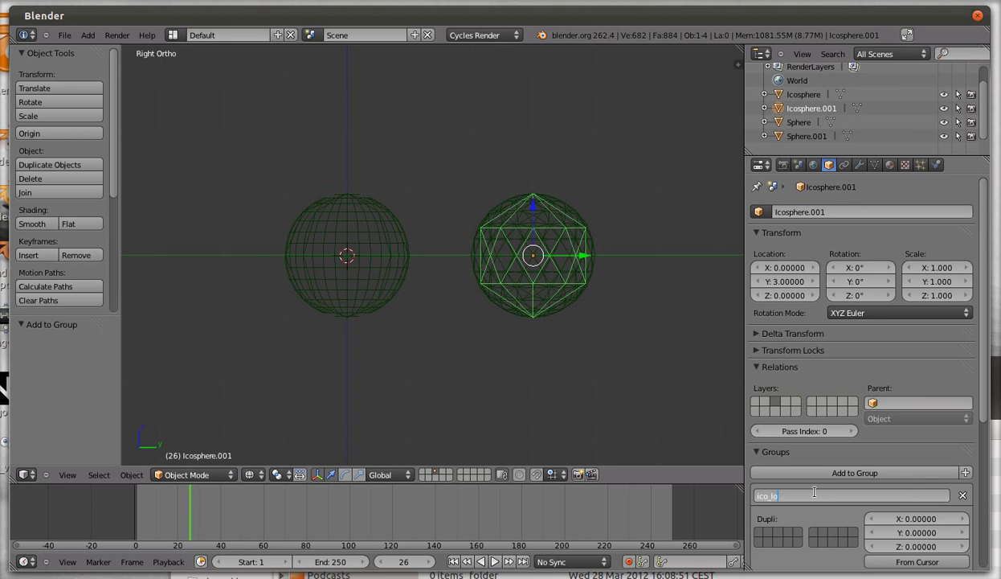
{"action": "key", "text": "Return"}
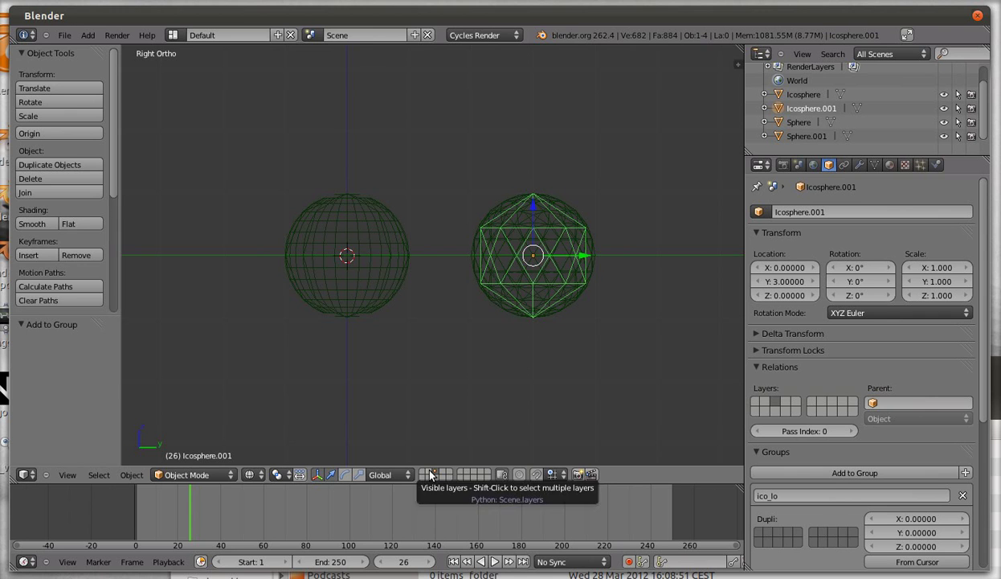
Step: On an empty layer, add group instances of ico_hi and sphere_hi
{"action": "left_click", "coordinate": [431, 475]}
{"action": "key", "text": "shift+a"}
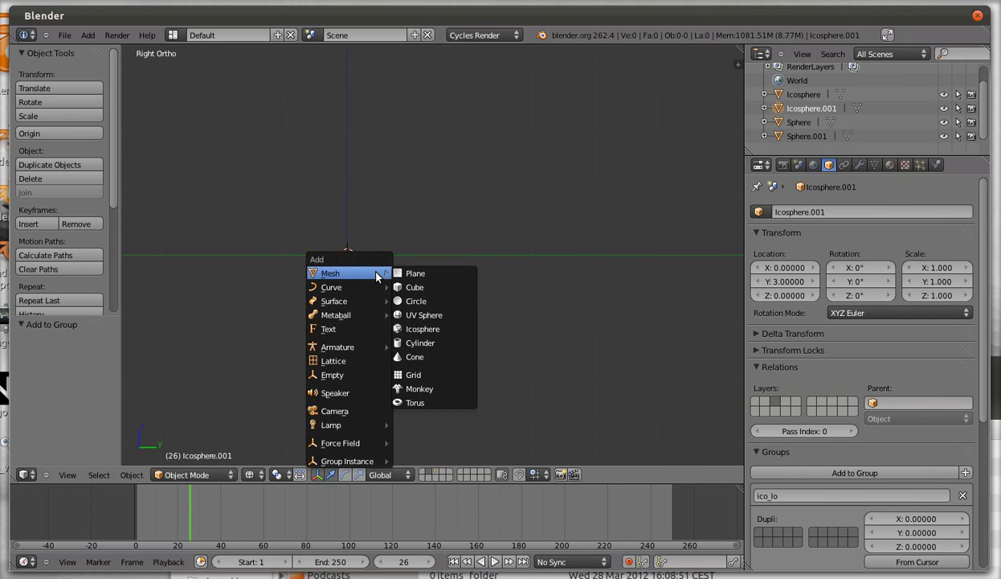
{"action": "left_click", "coordinate": [412, 460]}
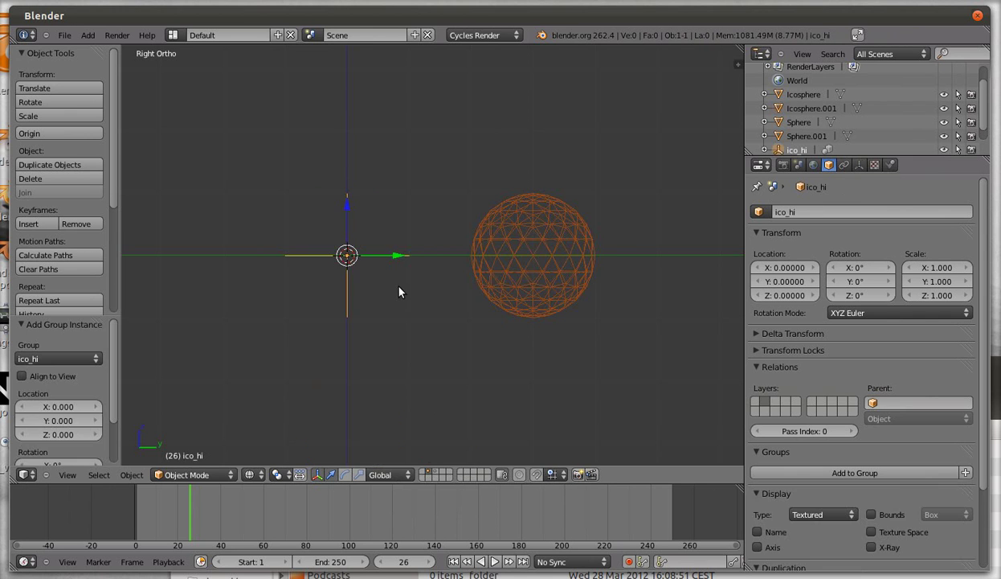
{"action": "key", "text": "shift+a"}
{"action": "left_click", "coordinate": [450, 315]}
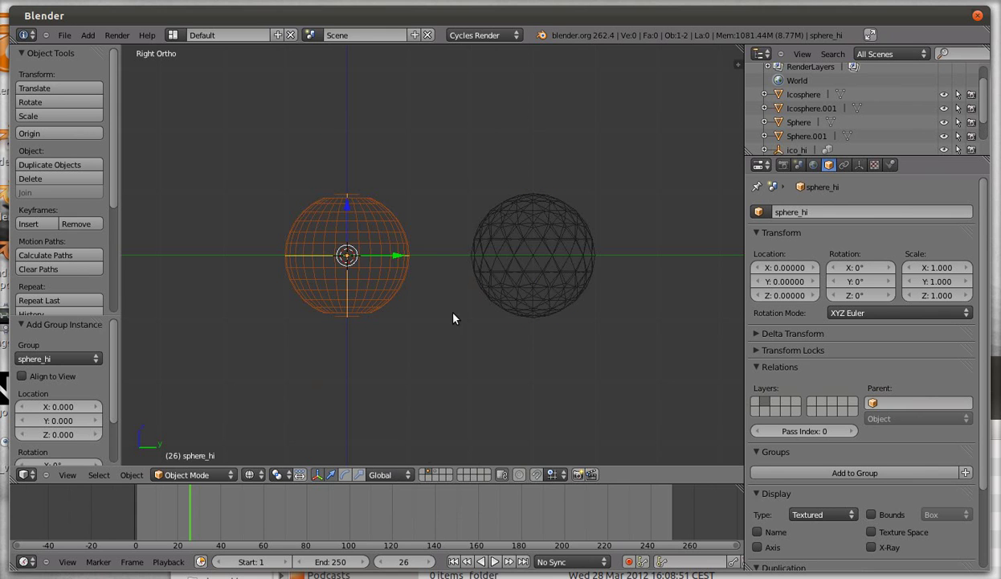
{"action": "key", "text": "ctrl+z"}
{"action": "key", "text": "ctrl+shift+z"}
Step: Rename the sphere_hi instance to sphere and the icosphere instance to ico
{"action": "key", "text": "n"}
{"action": "left_click", "coordinate": [631, 423]}
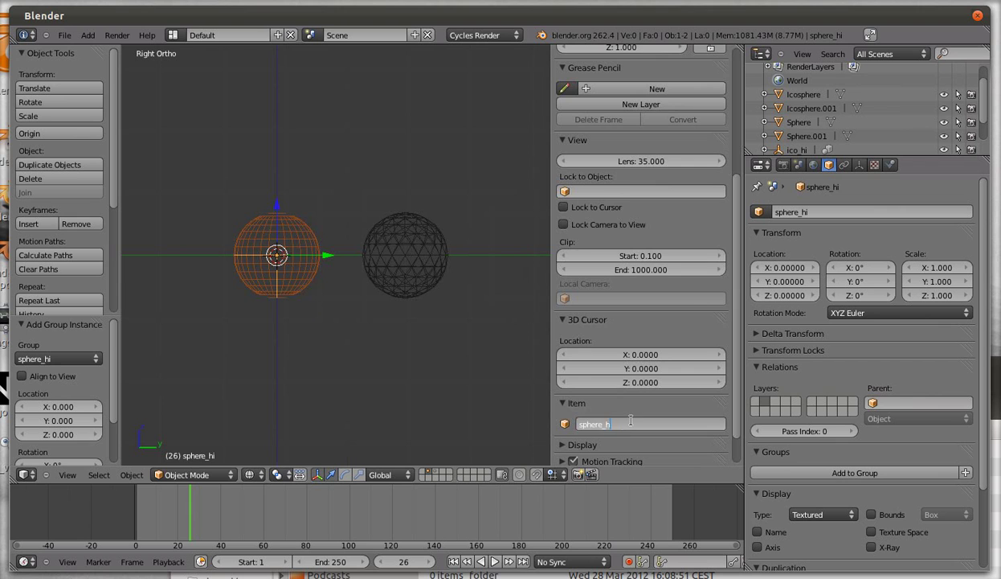
{"action": "key", "text": "Return"}
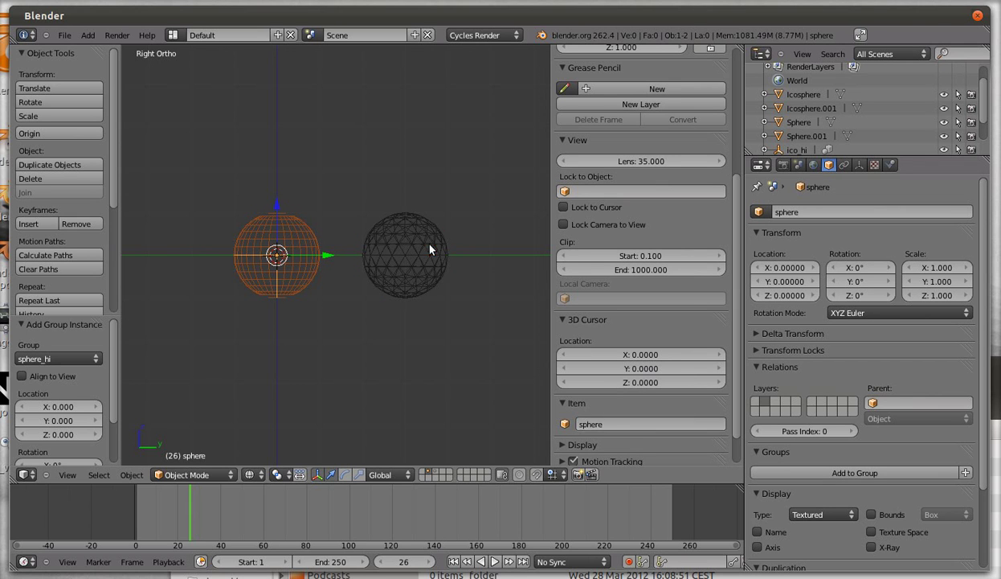
{"action": "right_click", "coordinate": [418, 239]}
{"action": "left_click", "coordinate": [616, 424]}
{"action": "type", "text": "ico"}
{"action": "key", "text": "Return"}
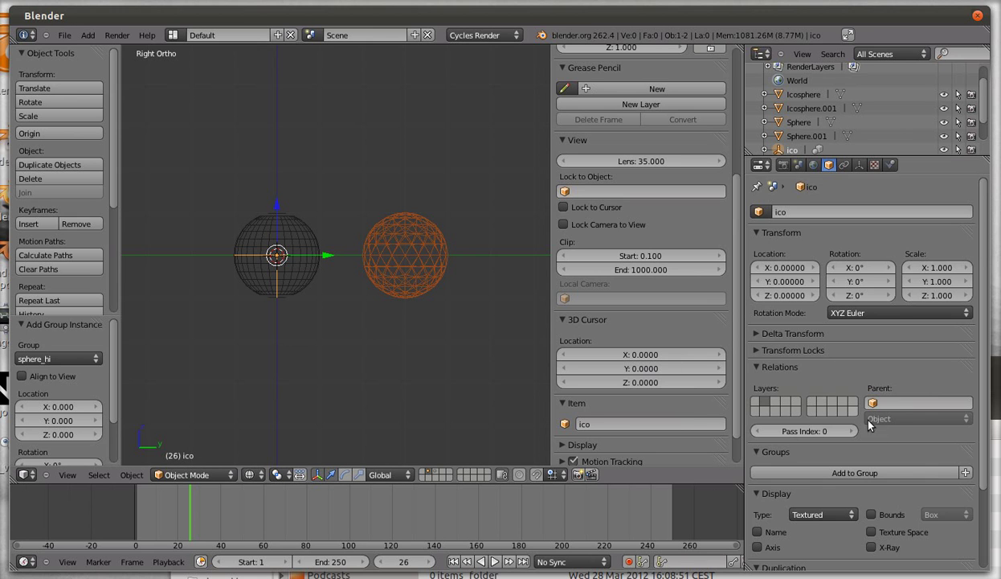
Step: Switch ico's duplication group to ico_lo, then back to ico_hi
{"action": "scroll", "coordinate": [843, 375], "scroll_direction": "down", "scroll_amount": 4}
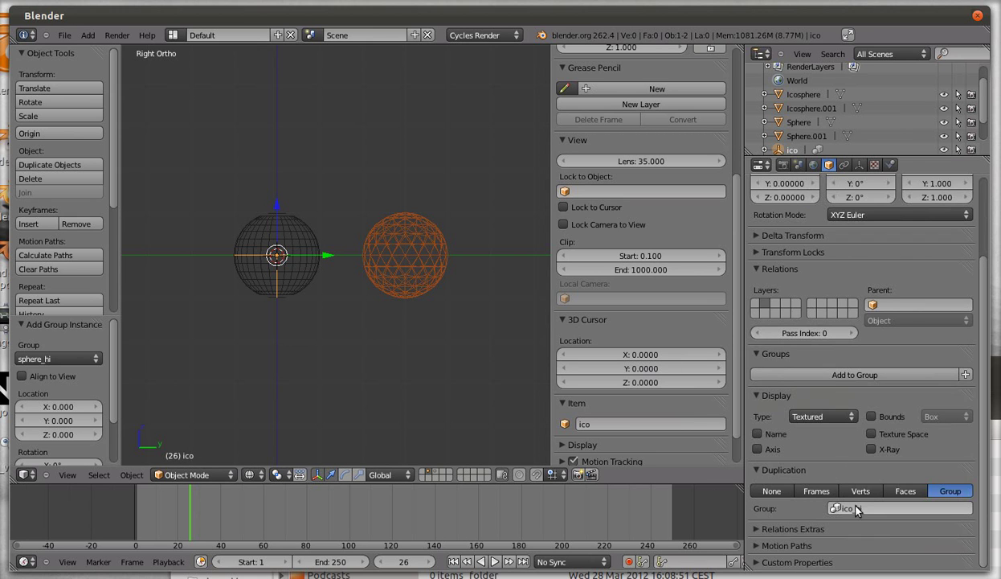
{"action": "left_click", "coordinate": [856, 510]}
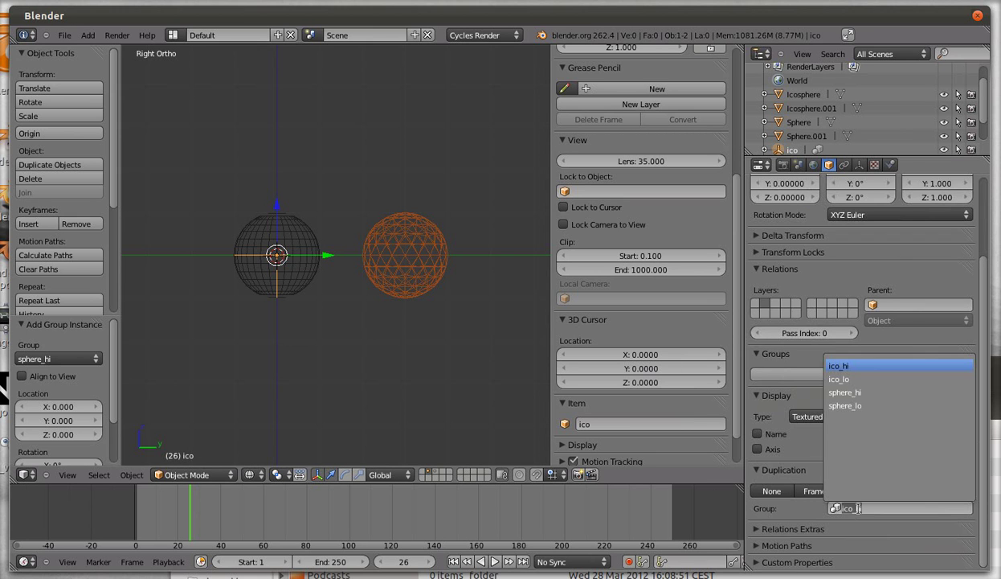
{"action": "left_click", "coordinate": [859, 379]}
{"action": "left_click", "coordinate": [842, 506]}
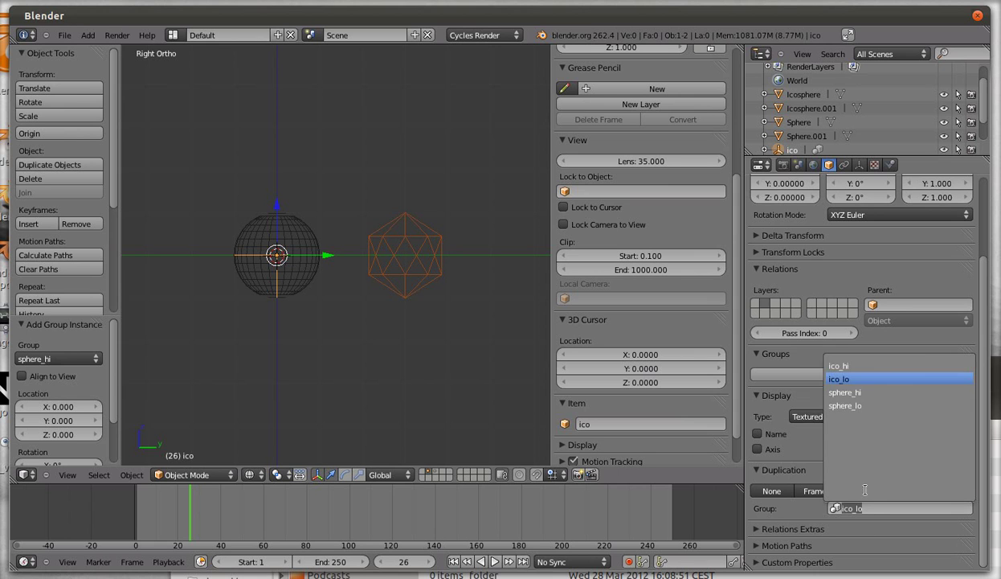
{"action": "left_click", "coordinate": [859, 367]}
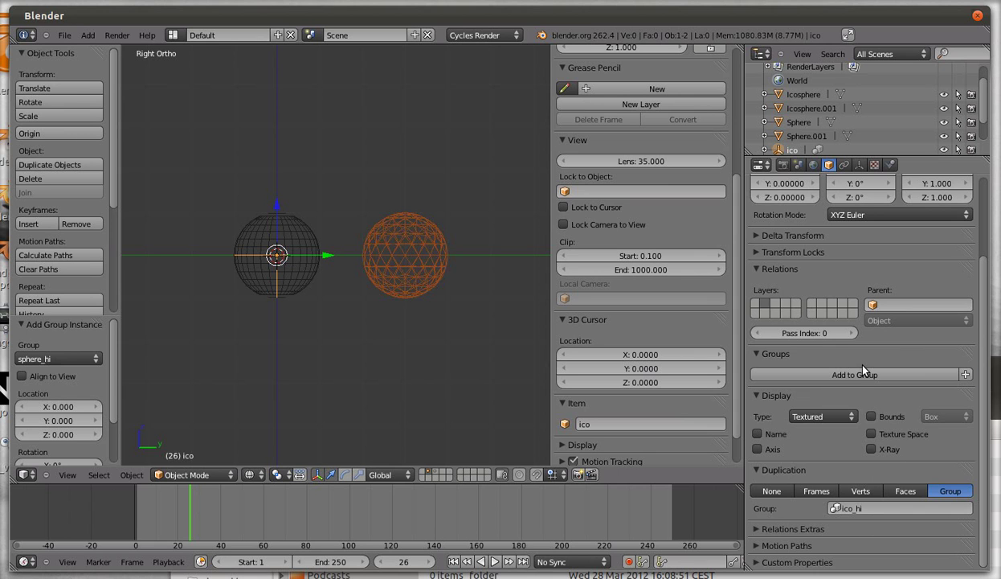
Step: Box-select the sphere and add it to a new group named main_group
{"action": "right_click", "coordinate": [297, 254]}
{"action": "key", "text": "a"}
{"action": "key", "text": "b"}
{"action": "left_click_drag", "start_coordinate": [486, 162], "coordinate": [223, 337]}
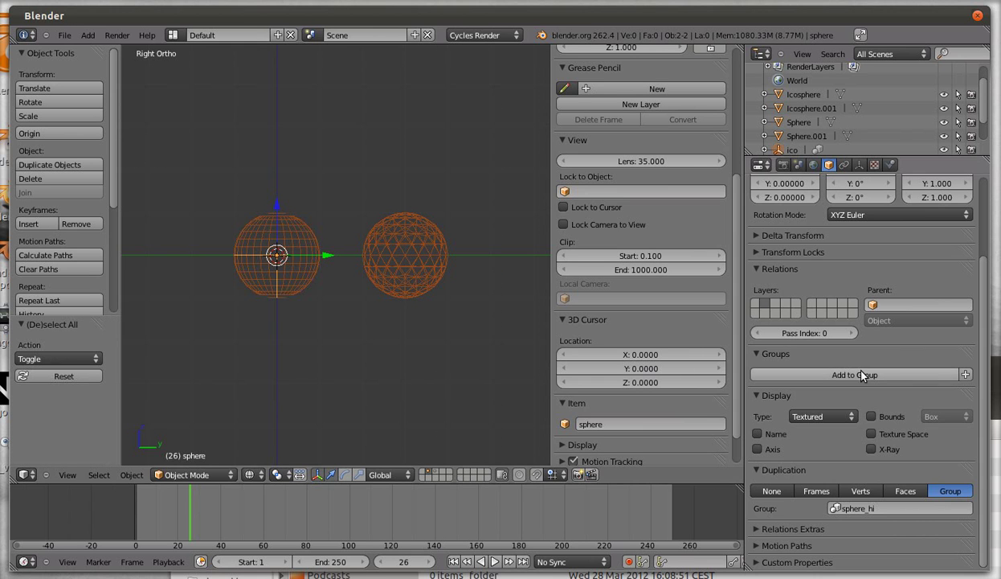
{"action": "left_click", "coordinate": [965, 375]}
{"action": "left_click", "coordinate": [856, 399]}
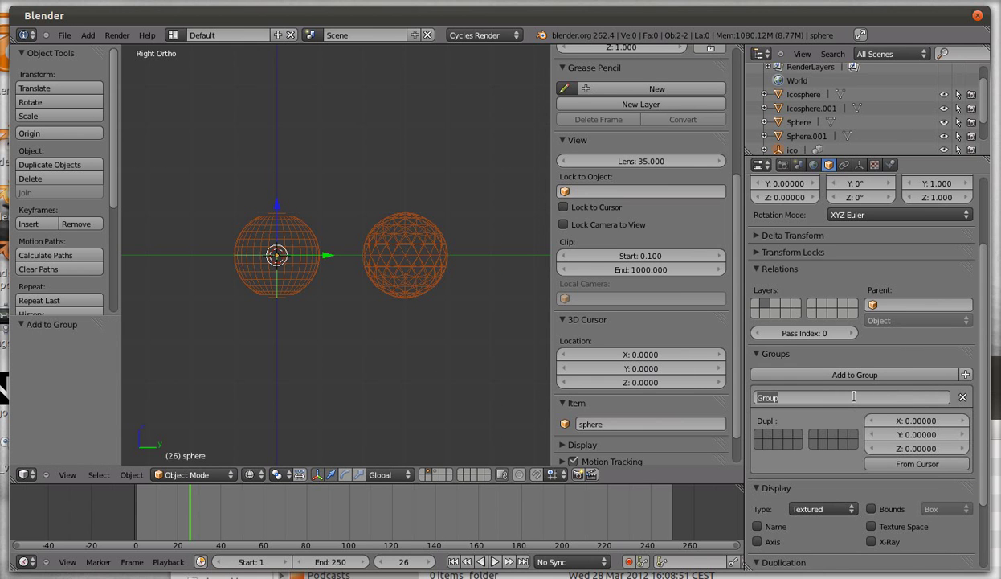
{"action": "type", "text": "main_grou"}
{"action": "key", "text": "Return"}
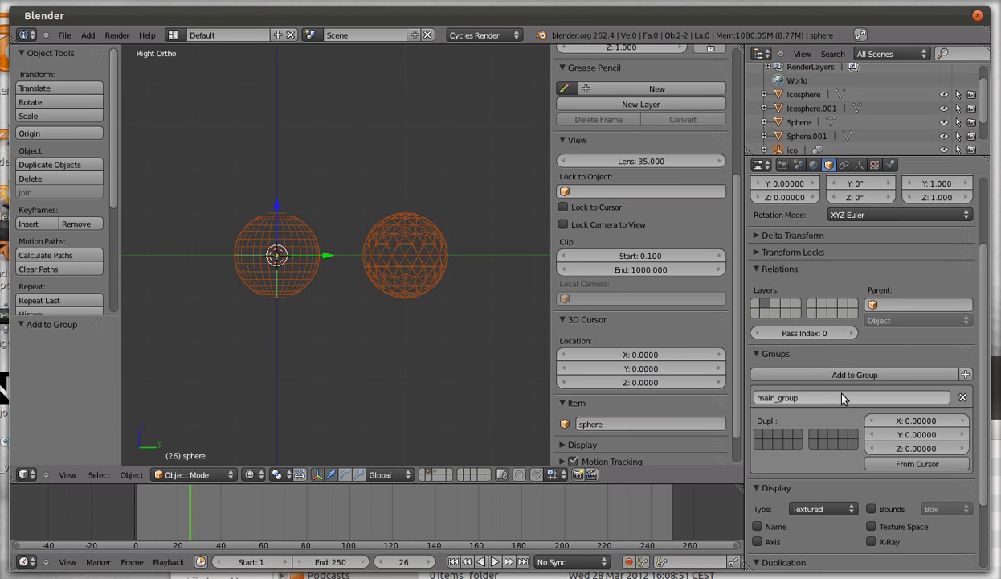
Step: Place a main_group instance at the 3D cursor on an empty layer
{"action": "left_click", "coordinate": [423, 474]}
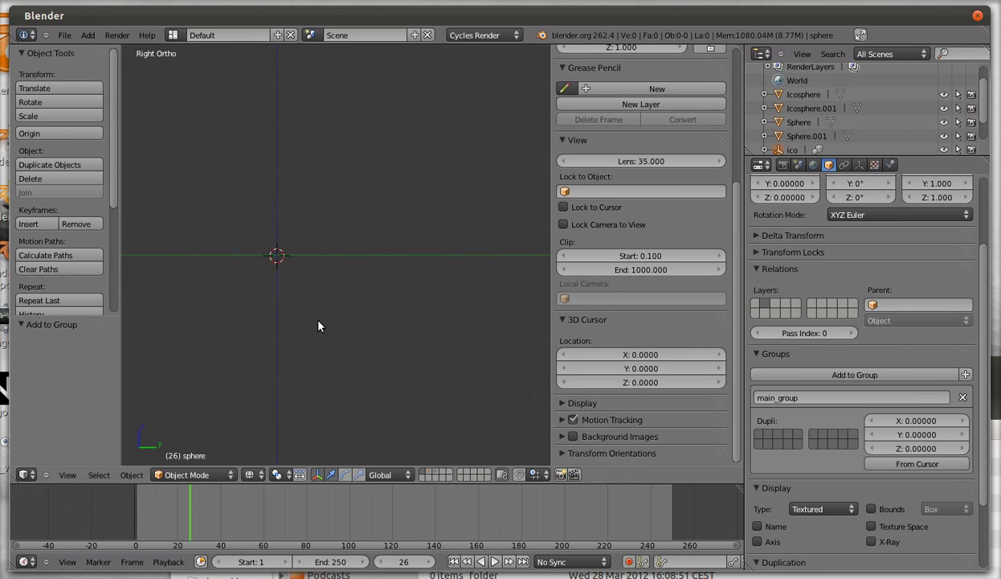
{"action": "key", "text": "shift+a"}
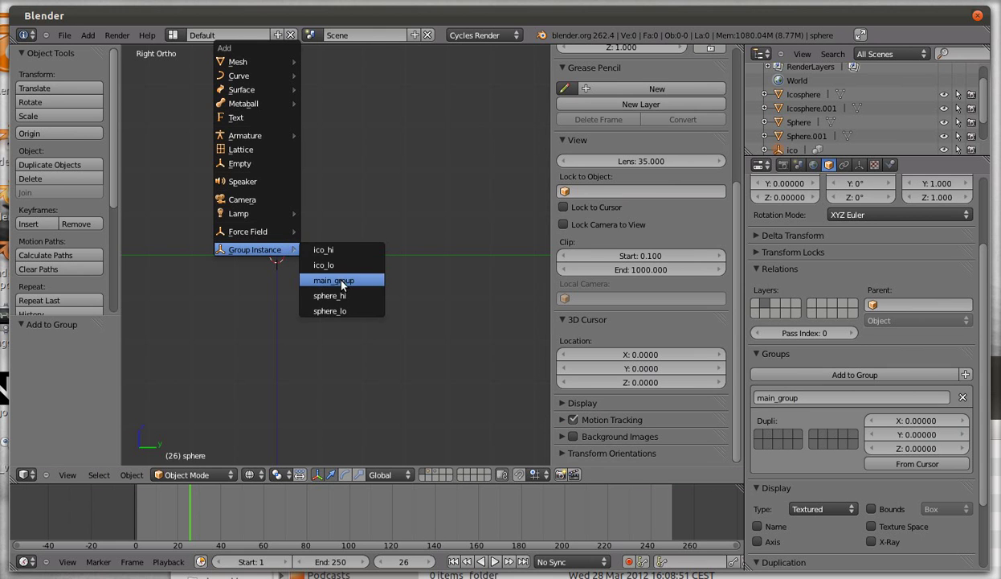
{"action": "left_click", "coordinate": [344, 283]}
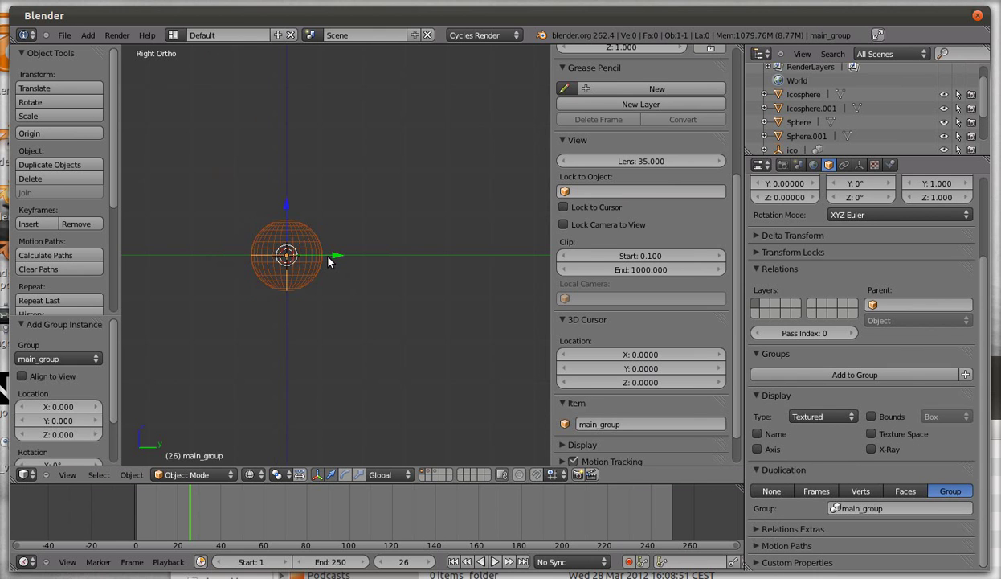
Step: Show the ico layer and link the ico object into the existing main_group
{"action": "left_click", "coordinate": [433, 471], "text": "shift"}
{"action": "right_click", "coordinate": [416, 269]}
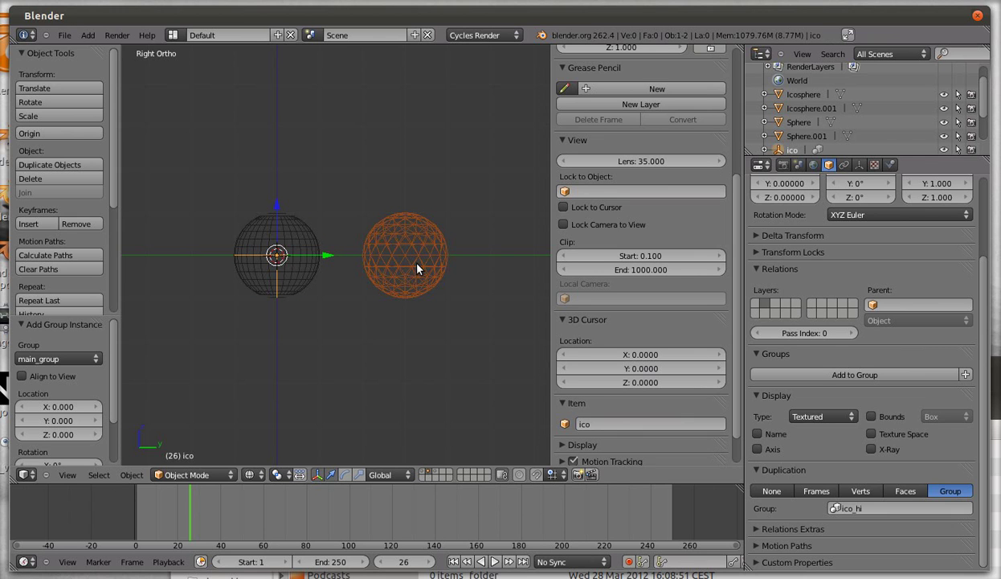
{"action": "left_click", "coordinate": [965, 374]}
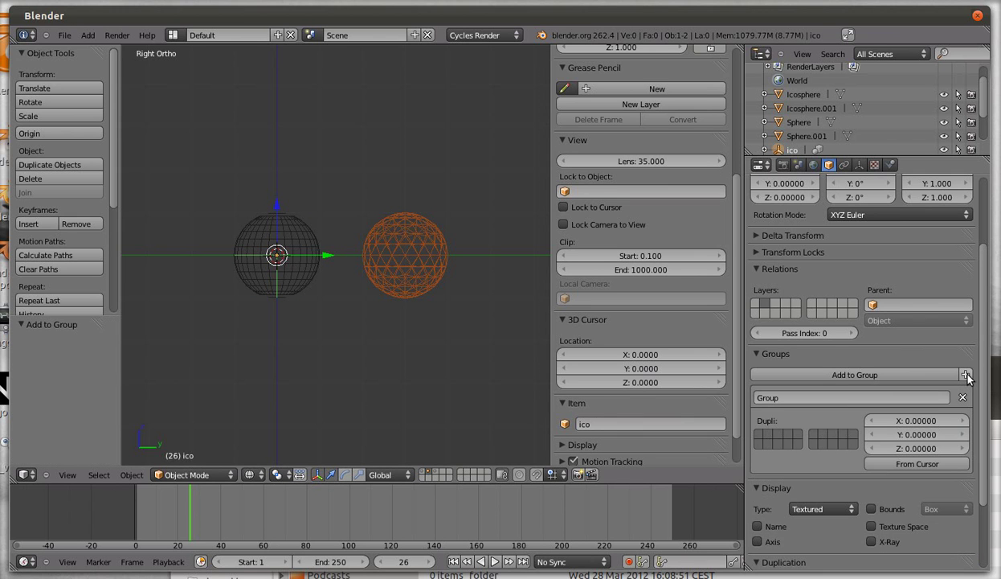
{"action": "left_click", "coordinate": [963, 397]}
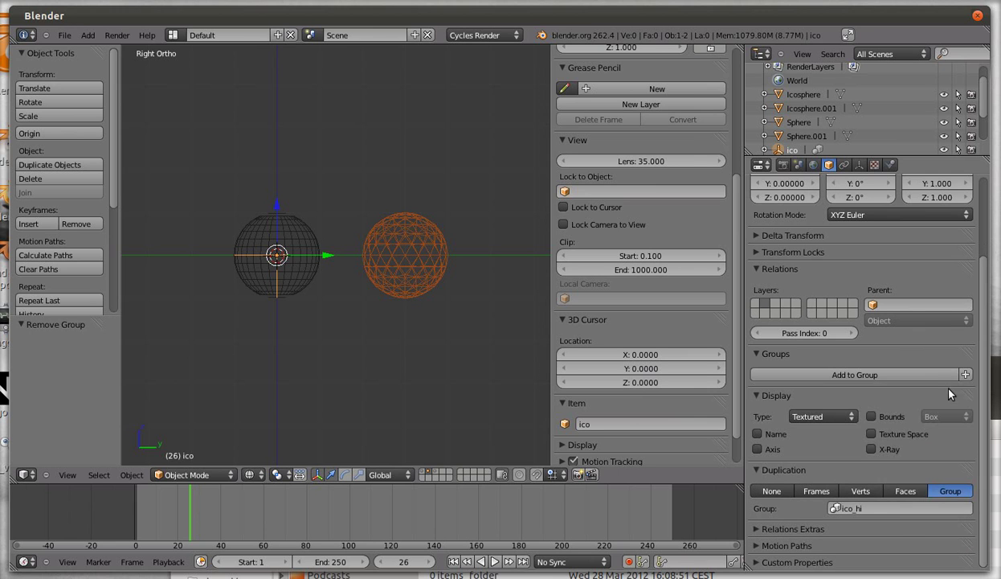
{"action": "left_click", "coordinate": [921, 376]}
{"action": "left_click", "coordinate": [876, 439]}
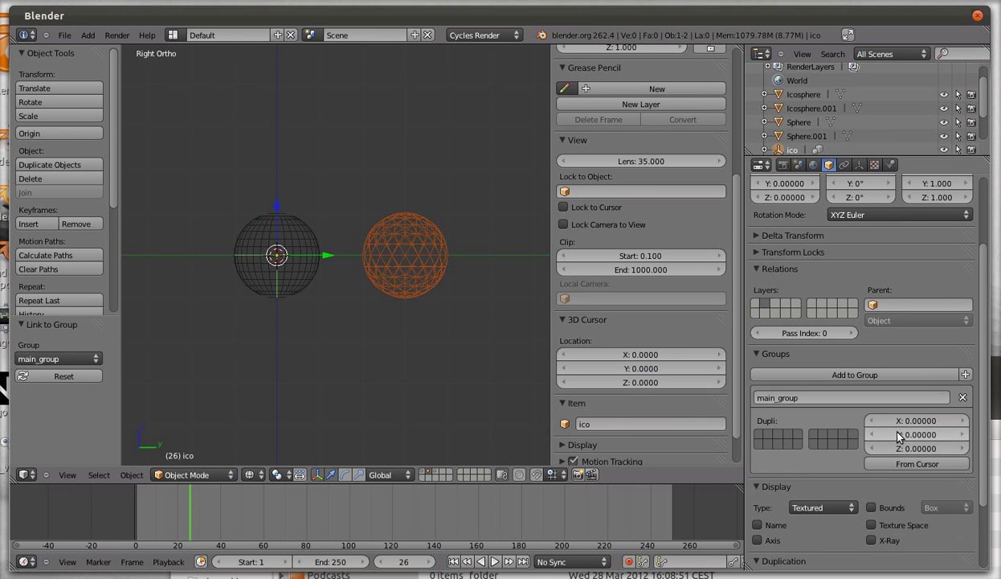
Step: Deselect everything and select the main_group instance
{"action": "key", "text": "a"}
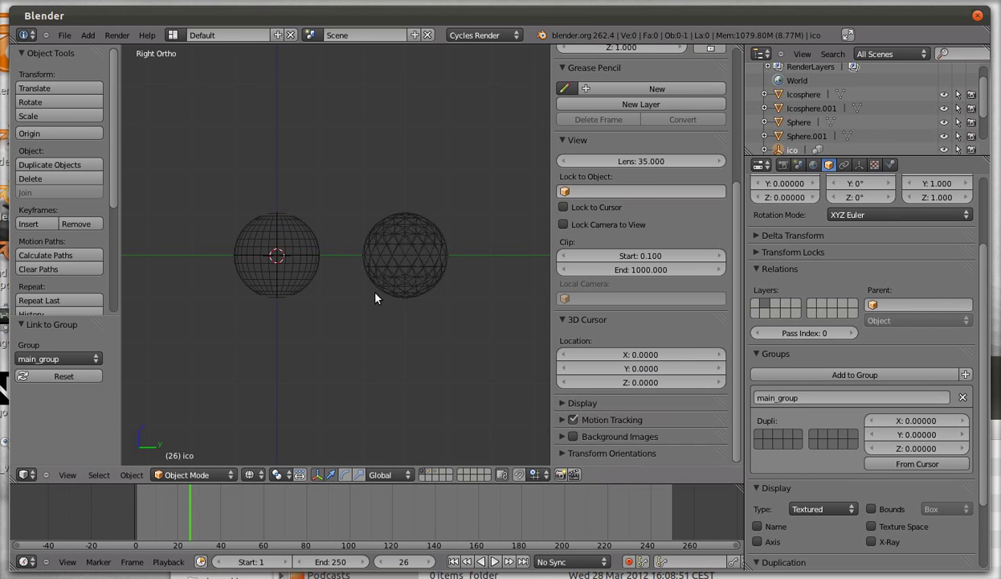
{"action": "key", "text": "shift+a"}
{"action": "left_click", "coordinate": [259, 267]}
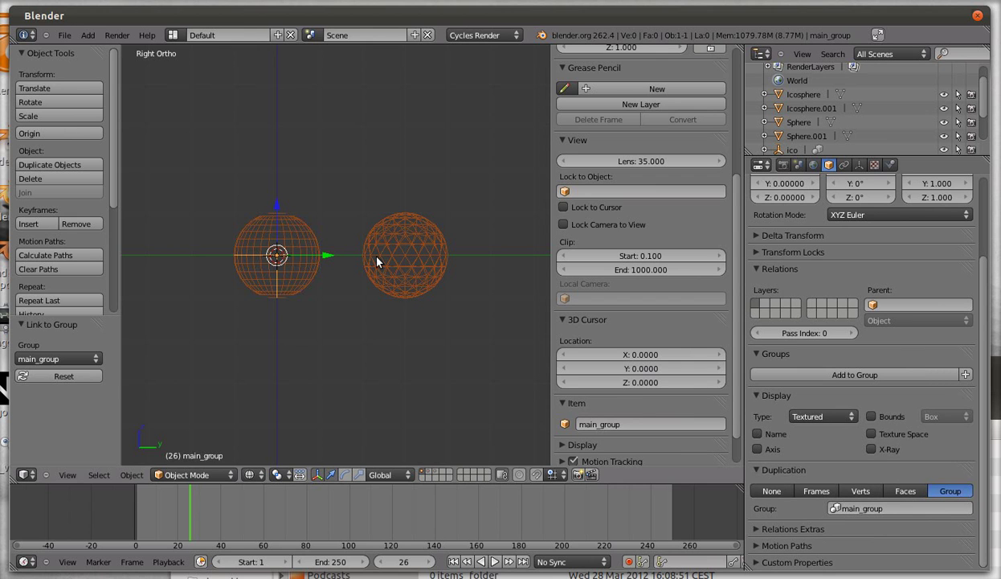
{"action": "scroll", "coordinate": [621, 279], "scroll_direction": "down", "scroll_amount": 2}
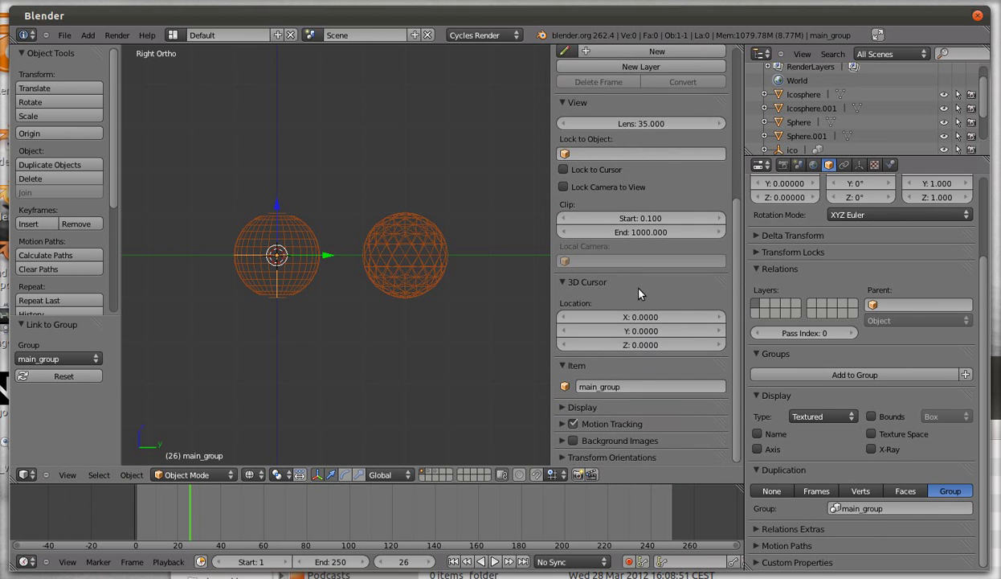
Step: Find 'pow' in the User Preferences add-ons and enable 3D View: Powerlib
{"action": "key", "text": "ctrl+alt+u"}
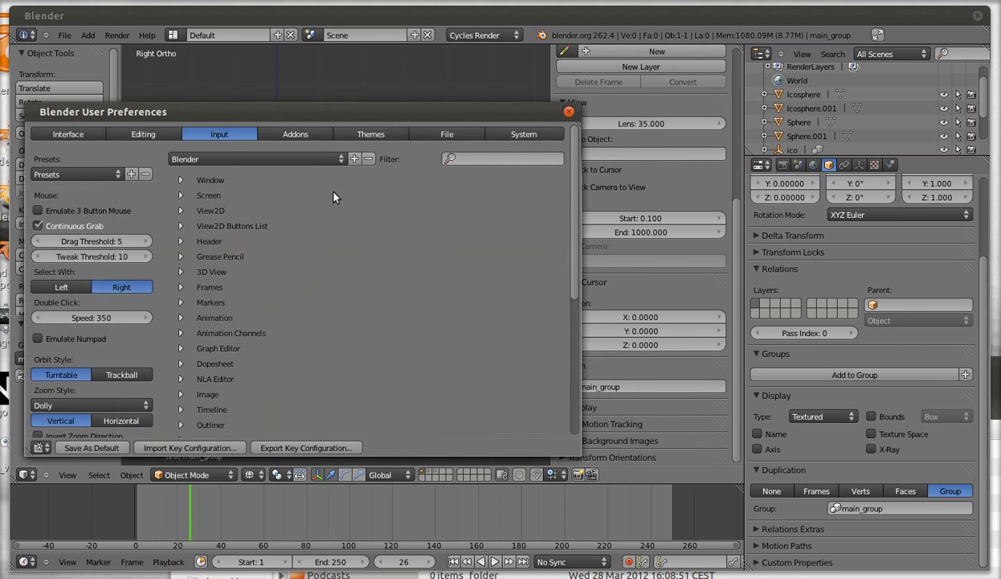
{"action": "left_click", "coordinate": [296, 134]}
{"action": "left_click", "coordinate": [109, 153]}
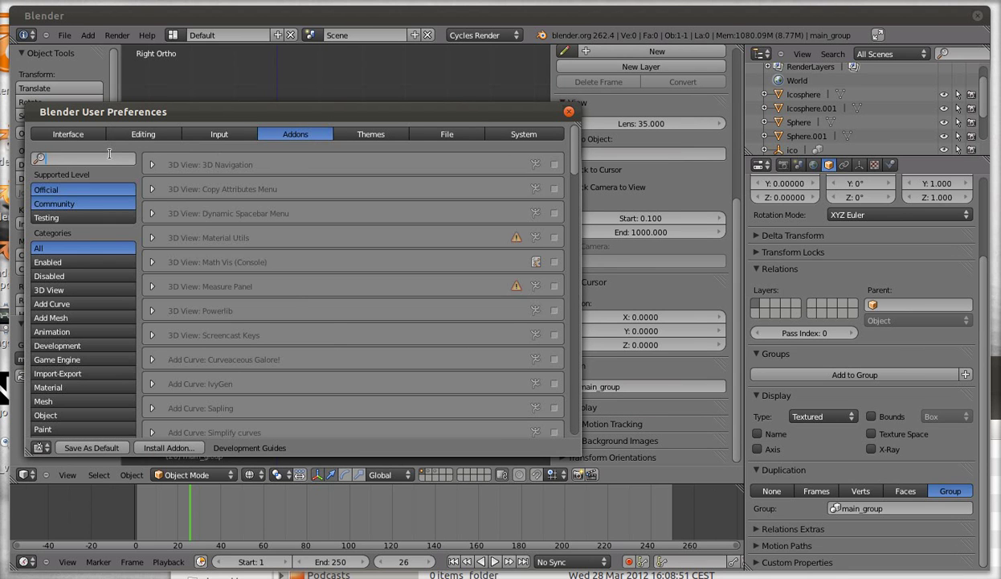
{"action": "type", "text": "powe"}
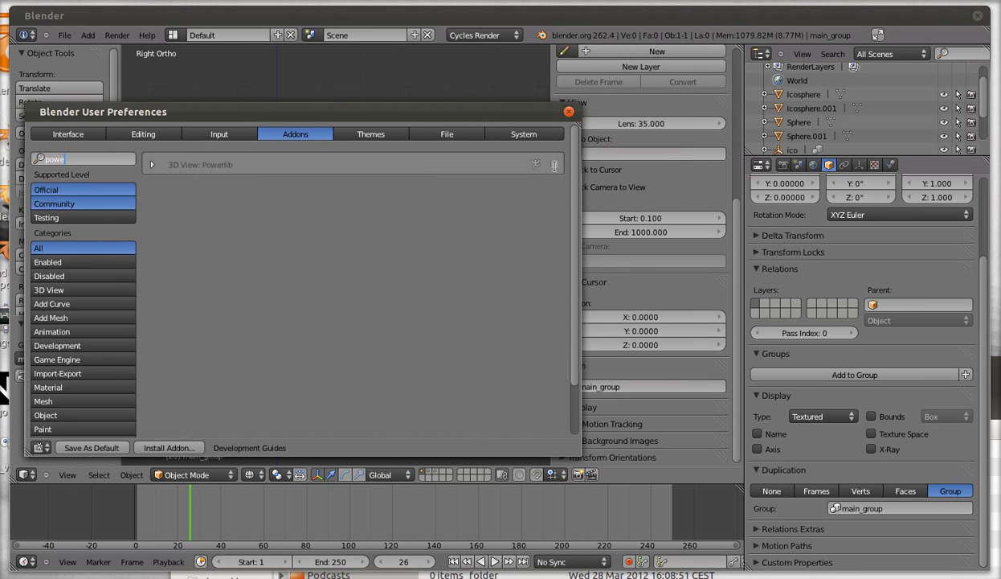
{"action": "left_click", "coordinate": [146, 160]}
{"action": "left_click", "coordinate": [147, 161]}
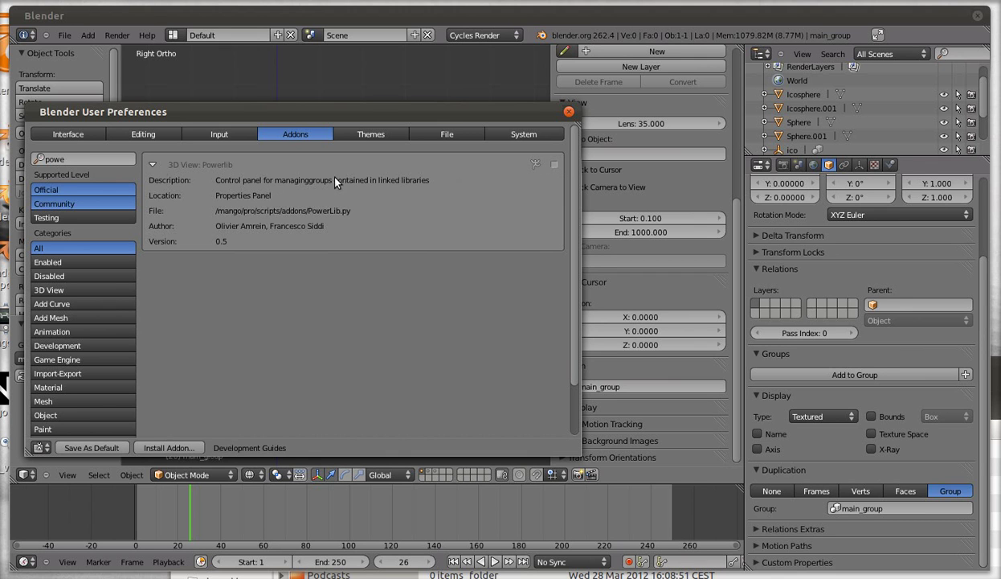
{"action": "left_click", "coordinate": [553, 164]}
Step: In the sidebar's Powerlib panel, hide and then show the sphere and ico groups
{"action": "left_click", "coordinate": [568, 113]}
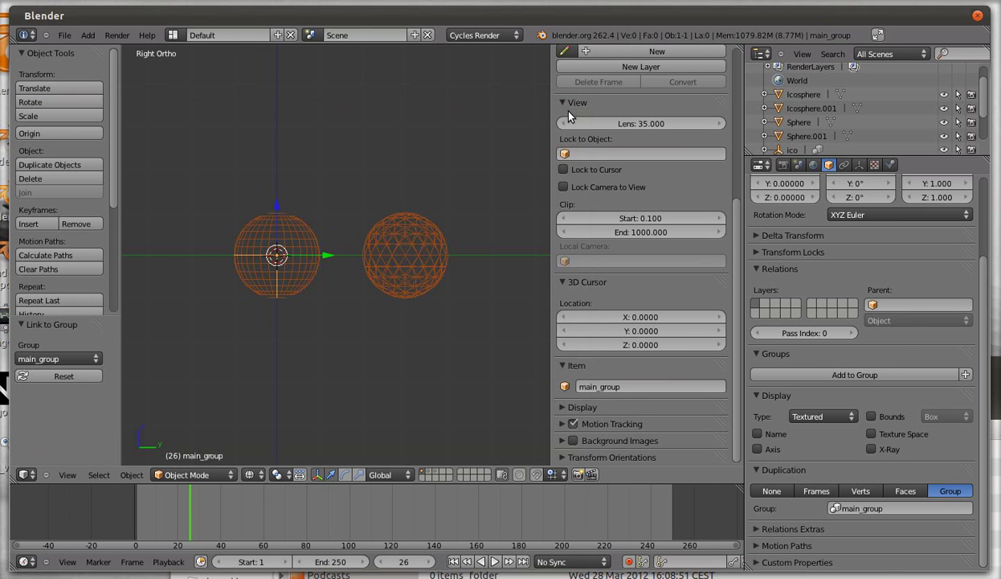
{"action": "scroll", "coordinate": [336, 255], "scroll_direction": "down", "scroll_amount": 2}
{"action": "scroll", "coordinate": [562, 362], "scroll_direction": "down", "scroll_amount": 3}
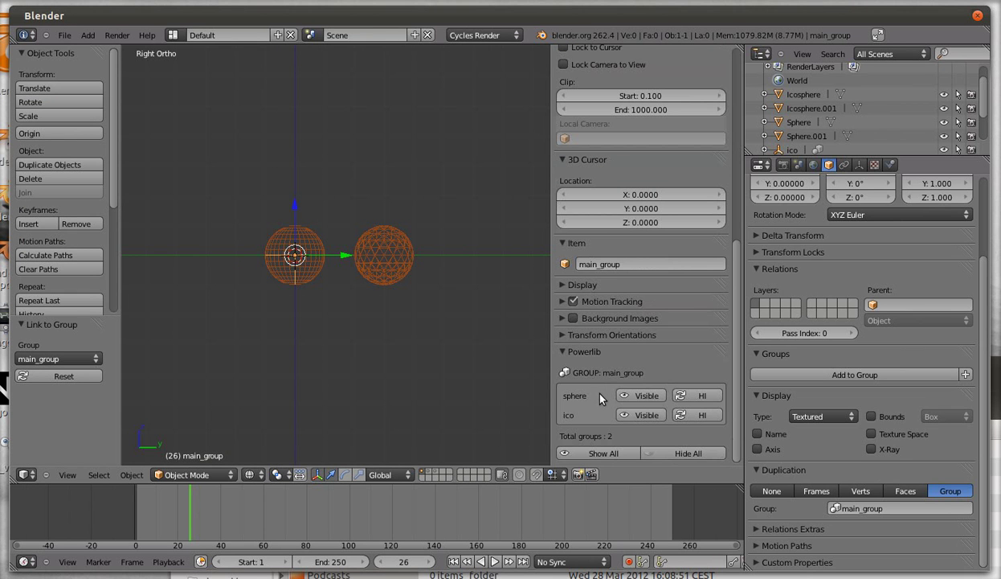
{"action": "left_click", "coordinate": [642, 396]}
{"action": "left_click", "coordinate": [644, 397]}
{"action": "left_click", "coordinate": [646, 415]}
{"action": "left_click", "coordinate": [649, 395]}
Step: Switch sphere and ico to low resolution and back to high, then toggle ico's visibility
{"action": "left_click", "coordinate": [693, 396]}
{"action": "left_click", "coordinate": [703, 415]}
{"action": "left_click", "coordinate": [703, 415]}
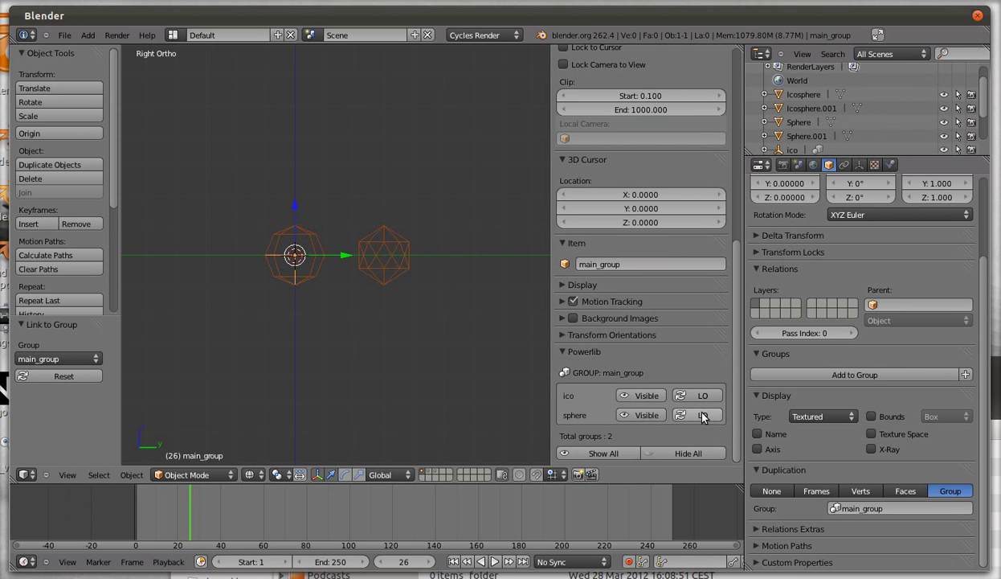
{"action": "left_click", "coordinate": [701, 416]}
{"action": "left_click", "coordinate": [698, 396]}
{"action": "left_click", "coordinate": [649, 395]}
{"action": "left_click", "coordinate": [648, 395]}
Step: Use Hide All and Show All twice on main_group's members, leaving both visible
{"action": "left_click", "coordinate": [661, 455]}
{"action": "left_click", "coordinate": [620, 454]}
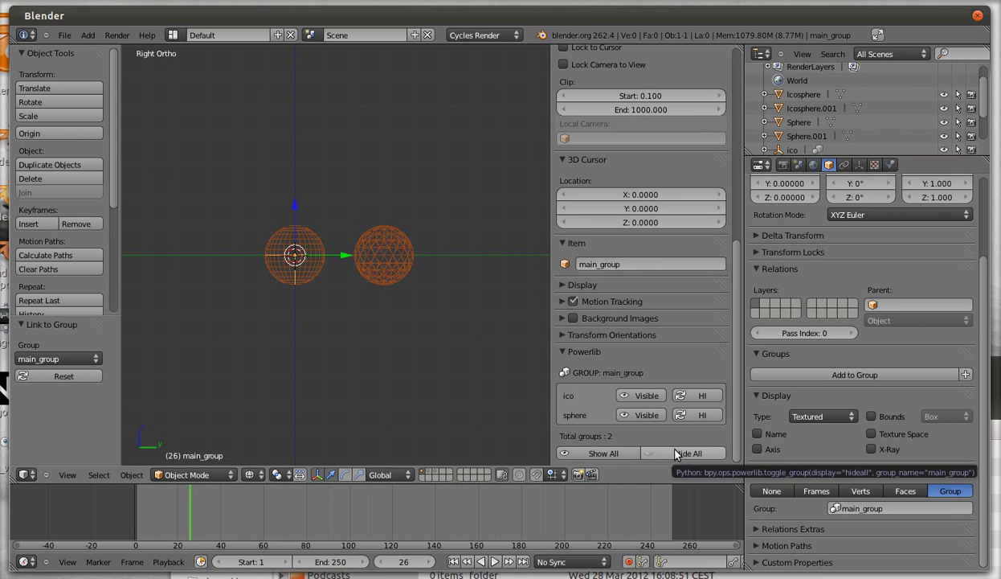
{"action": "left_click", "coordinate": [675, 455]}
{"action": "left_click", "coordinate": [619, 454]}
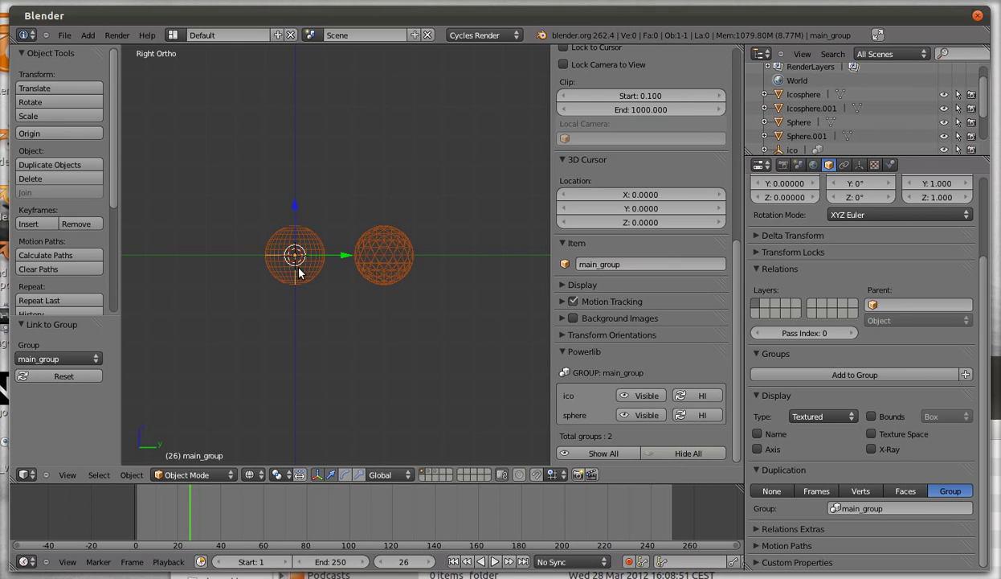